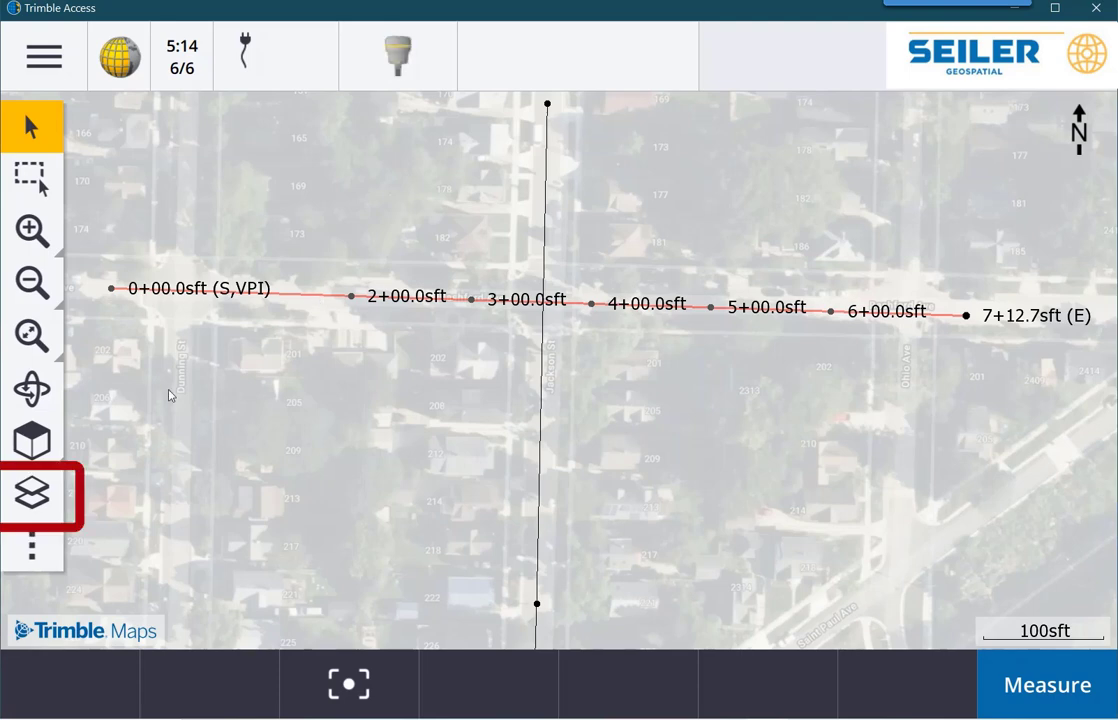
Check the map files in the layer manager, then clear the point selection on the vertical line.
{"action": "left_click", "coordinate": [35, 497]}
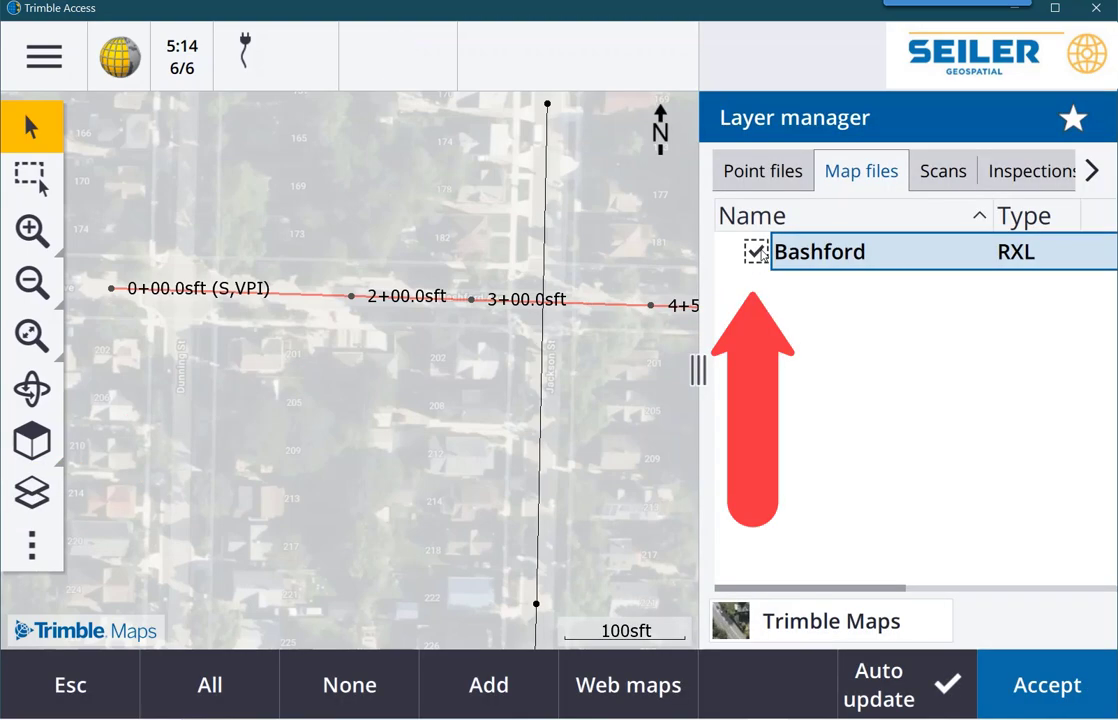
{"action": "left_click", "coordinate": [1066, 700]}
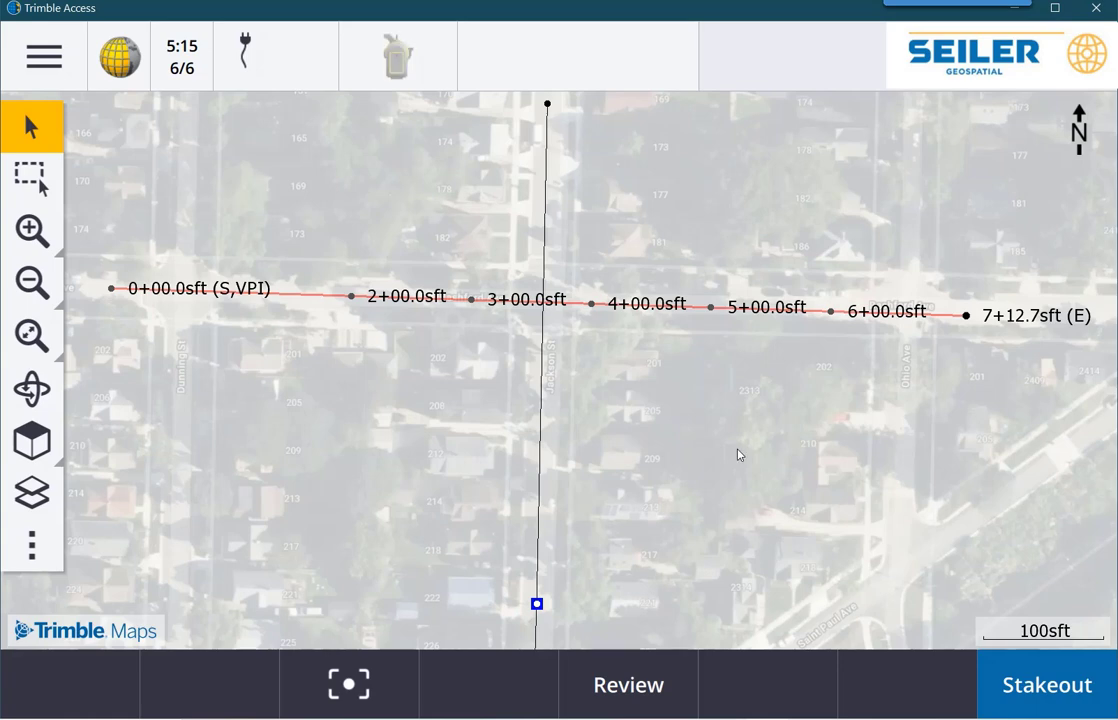
{"action": "right_click", "coordinate": [739, 452]}
{"action": "left_click", "coordinate": [674, 527]}
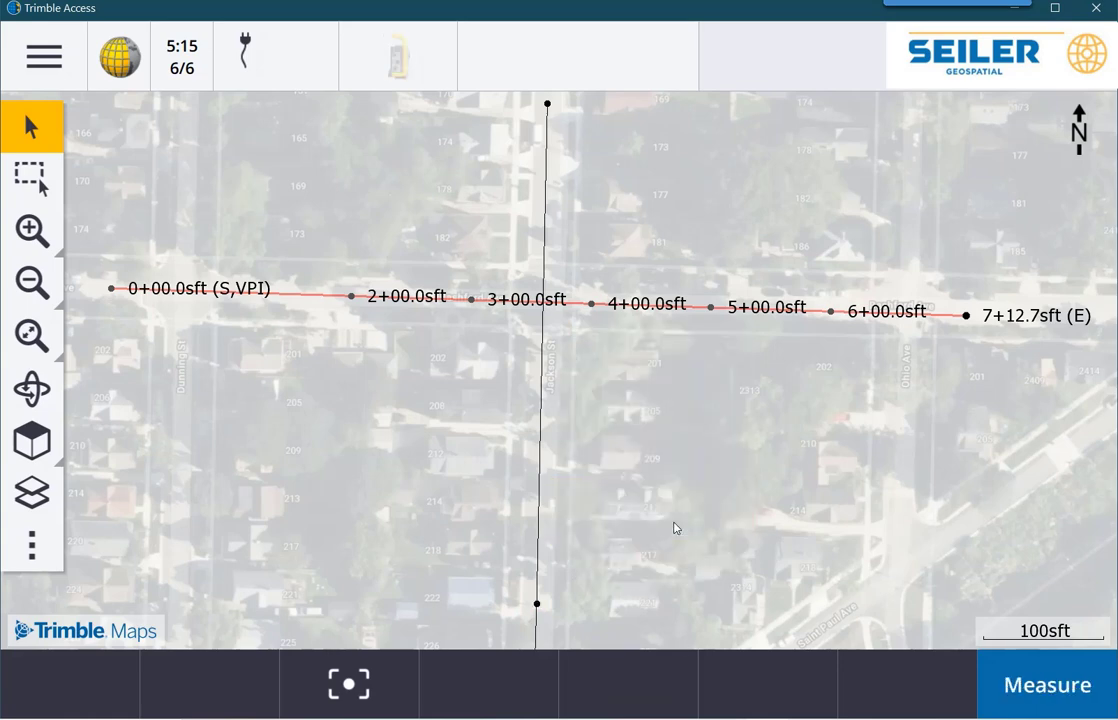
Select and deselect the Bashford alignment, then clear the alignment selection.
{"action": "left_click", "coordinate": [306, 300]}
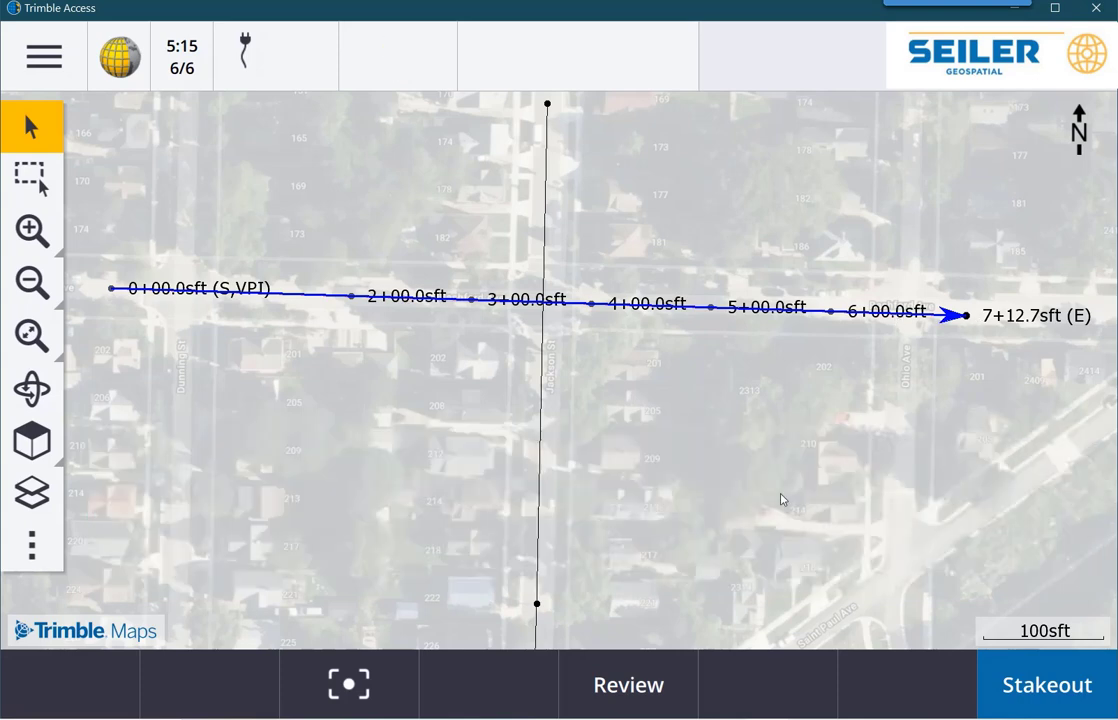
{"action": "left_click", "coordinate": [747, 465]}
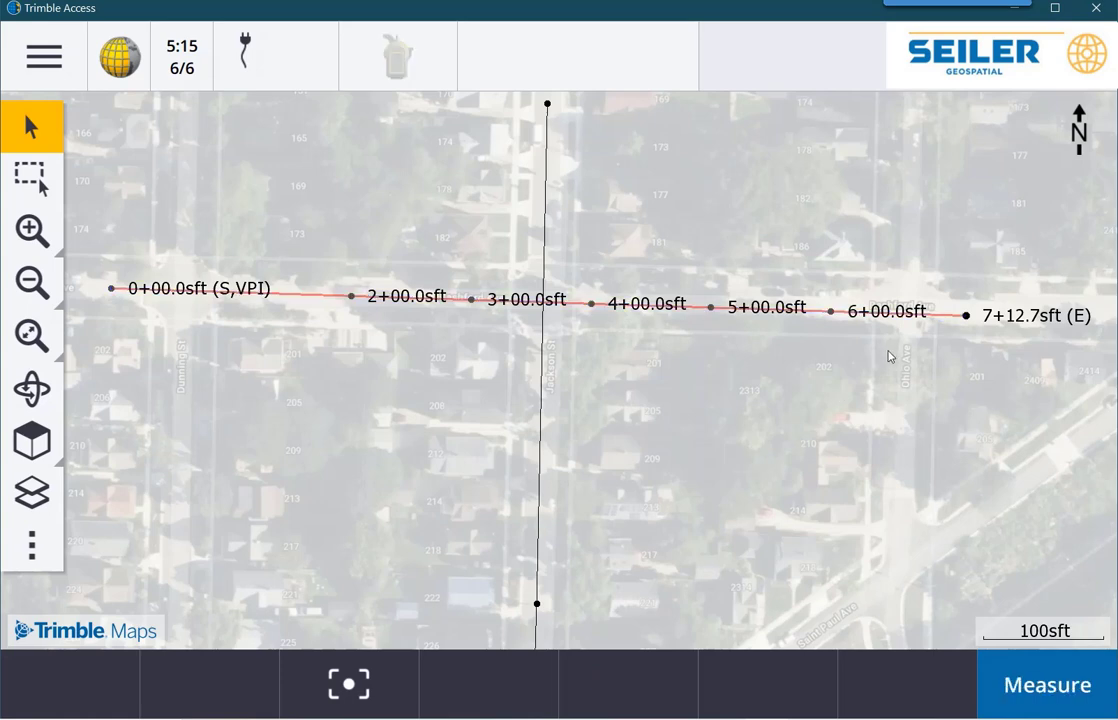
{"action": "left_click", "coordinate": [945, 320]}
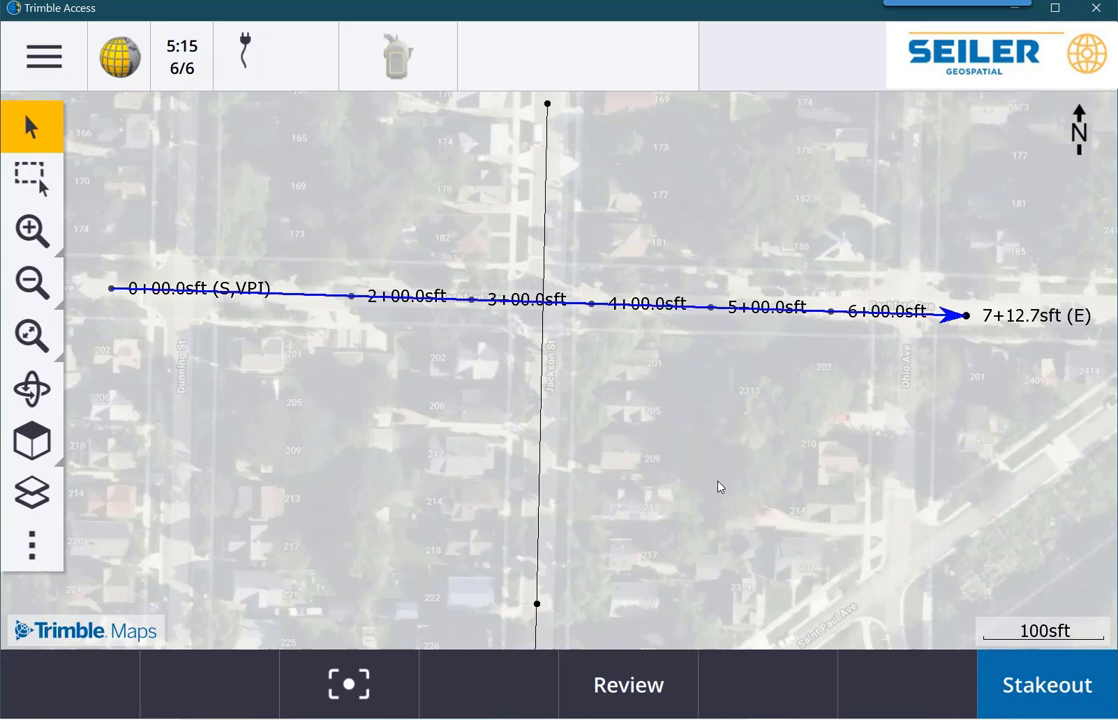
{"action": "right_click", "coordinate": [687, 471]}
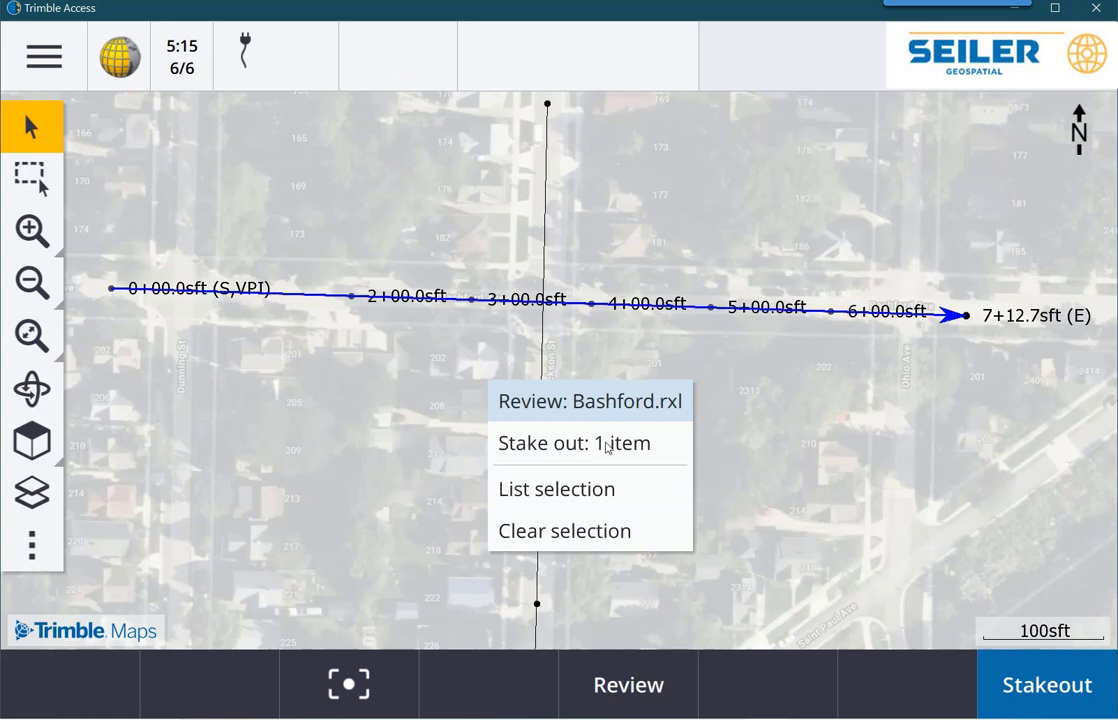
{"action": "left_click", "coordinate": [578, 532]}
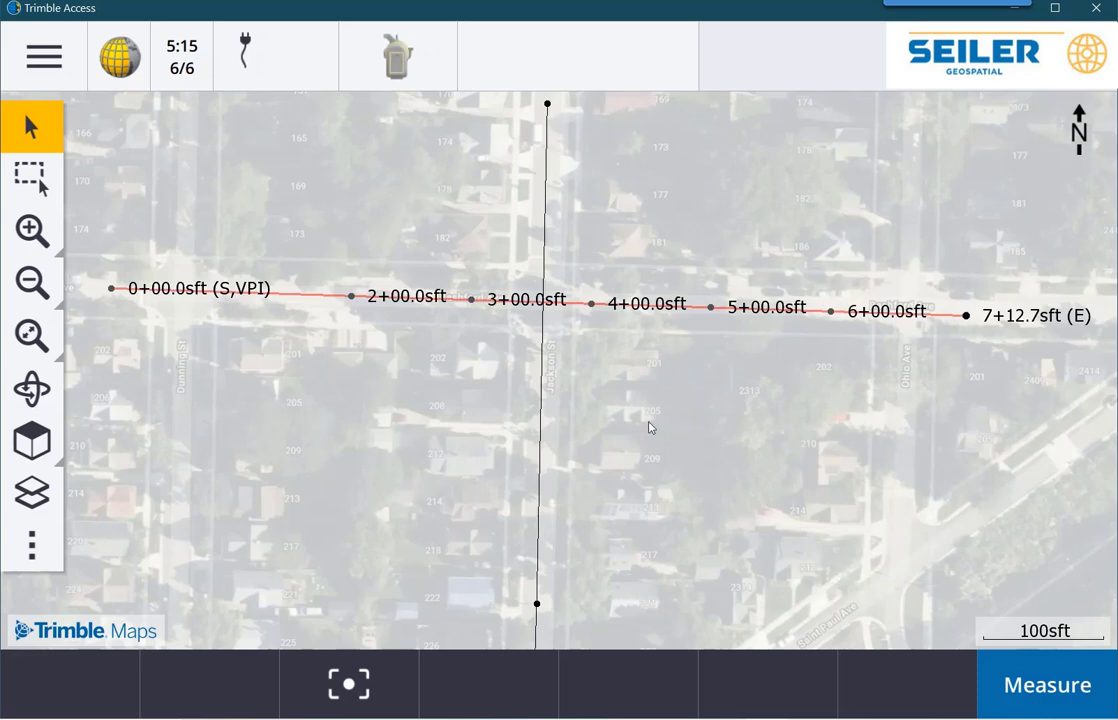
Select the Jackson Polyline from the overlapping lines and zoom out to its south end.
{"action": "left_click", "coordinate": [541, 418]}
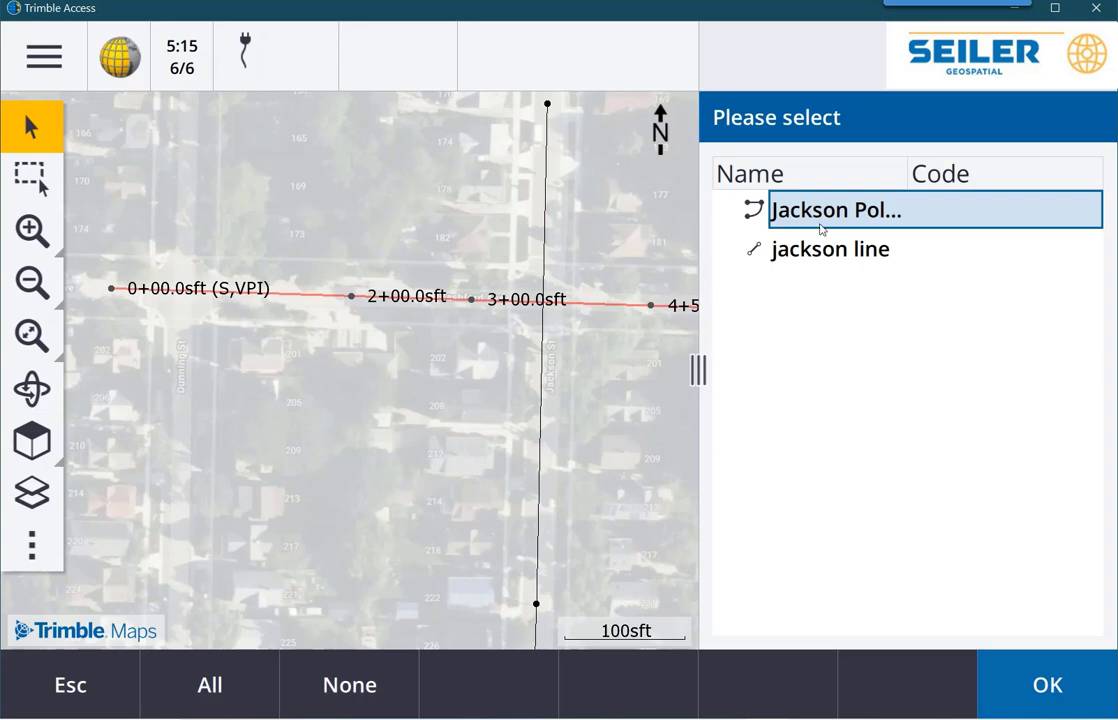
{"action": "left_click", "coordinate": [826, 218]}
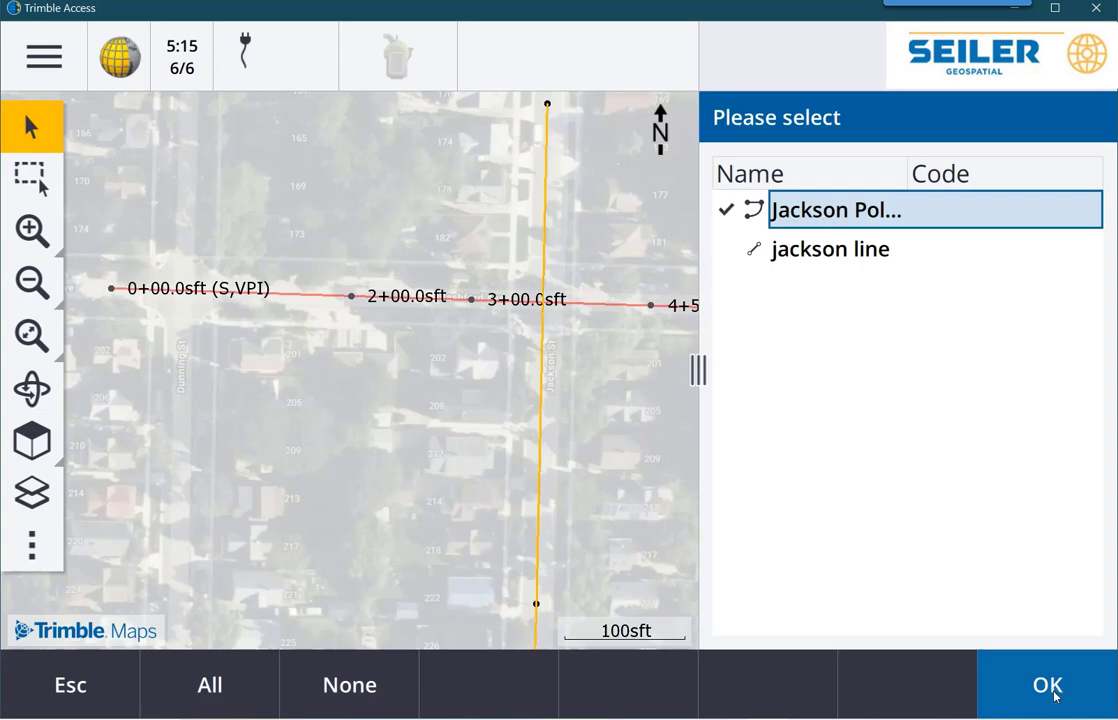
{"action": "left_click", "coordinate": [1047, 685]}
{"action": "left_click", "coordinate": [36, 286]}
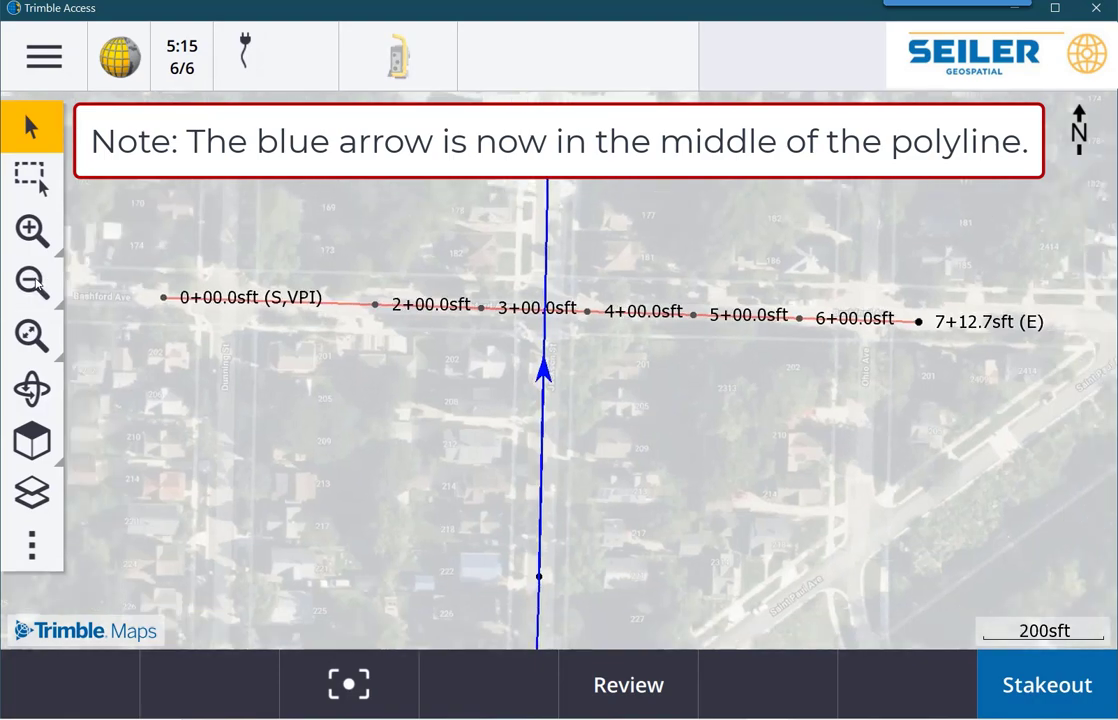
{"action": "left_click", "coordinate": [36, 286]}
{"action": "left_click_drag", "start_coordinate": [611, 387], "coordinate": [601, 337]}
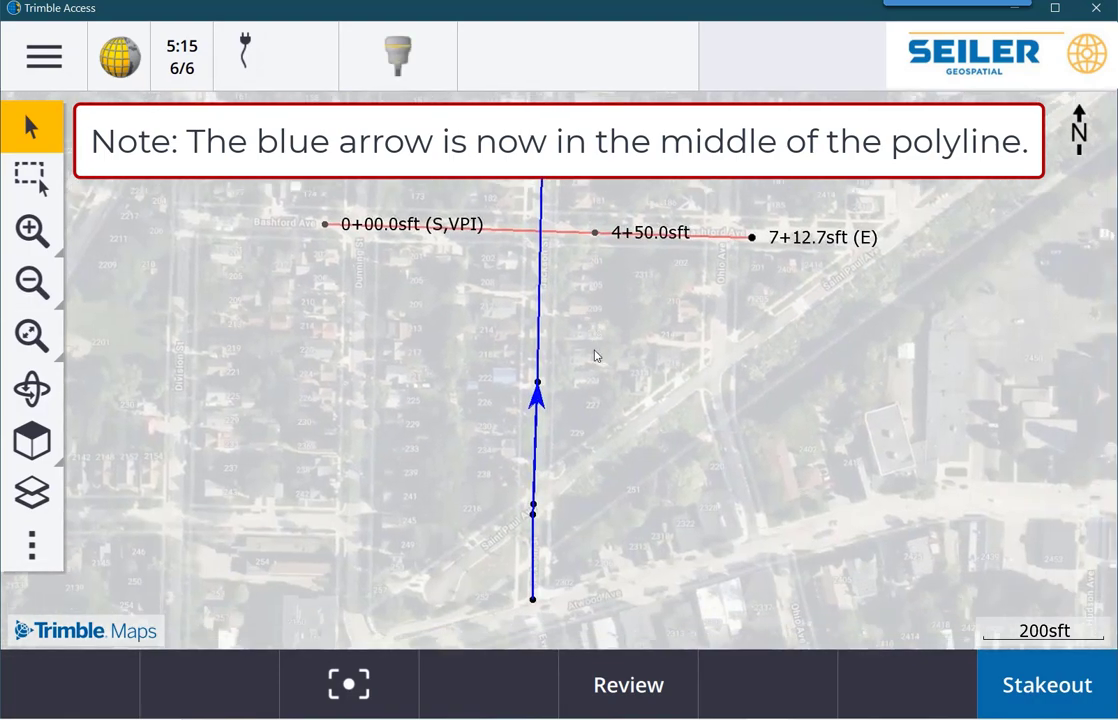
Deselect, reselect, and deselect the Jackson Polyline on the map.
{"action": "left_click", "coordinate": [703, 452]}
{"action": "left_click", "coordinate": [536, 572]}
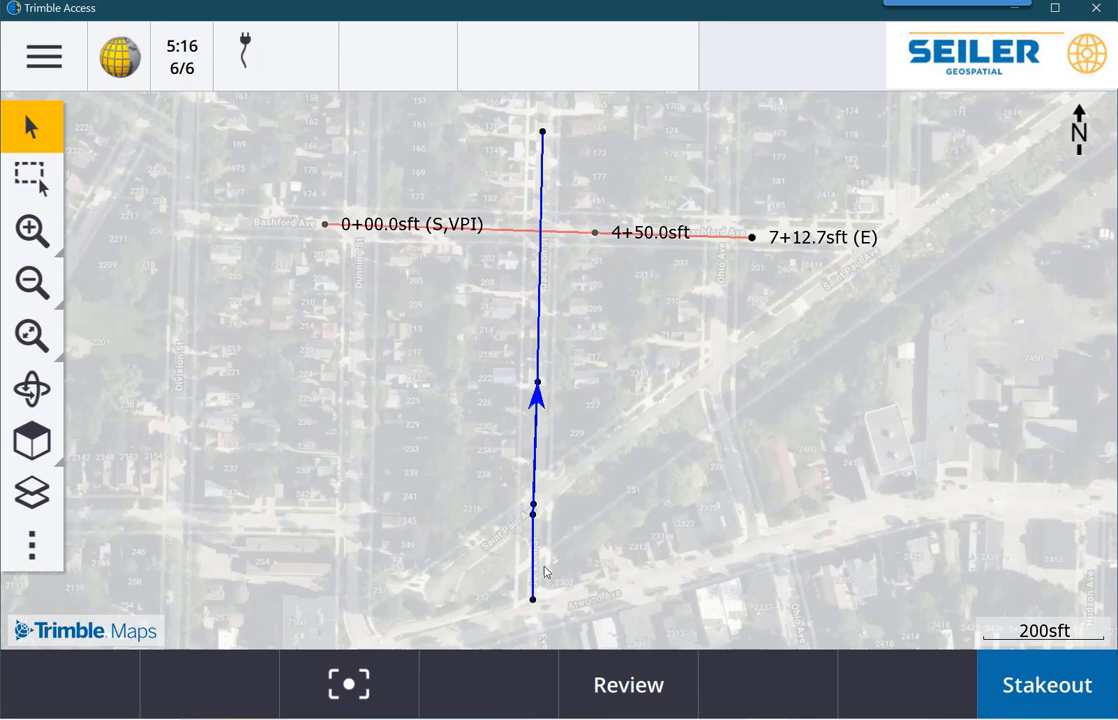
{"action": "left_click", "coordinate": [579, 306]}
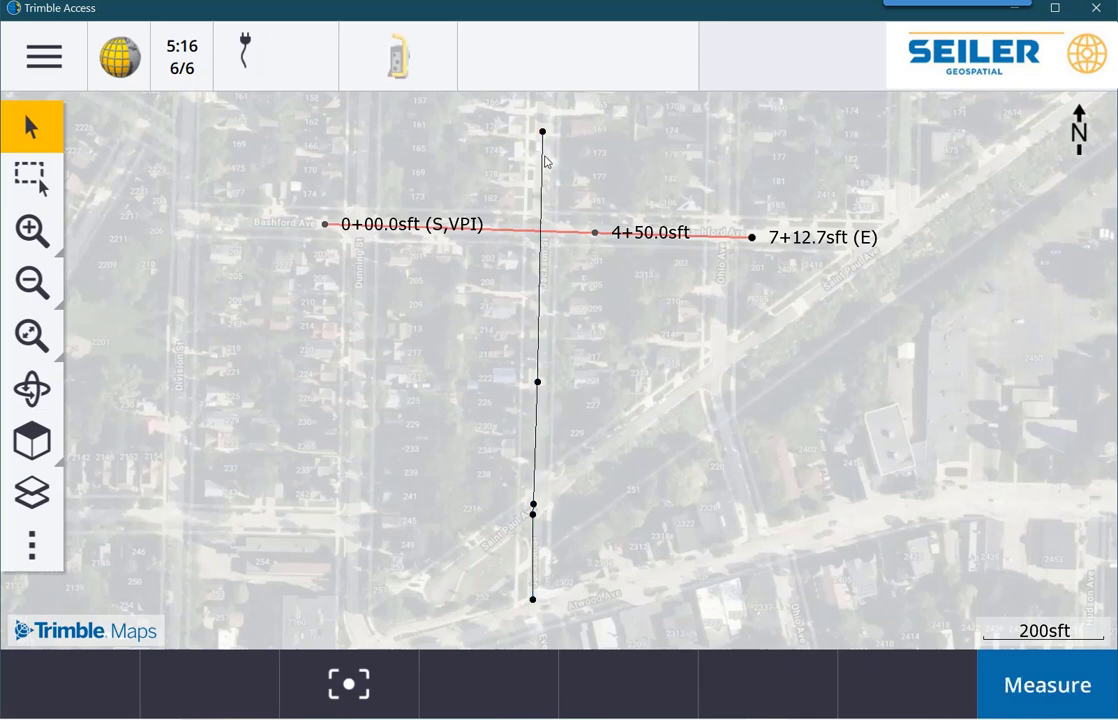
Select the Jackson Polyline and reverse its direction so it runs north.
{"action": "left_click", "coordinate": [547, 162]}
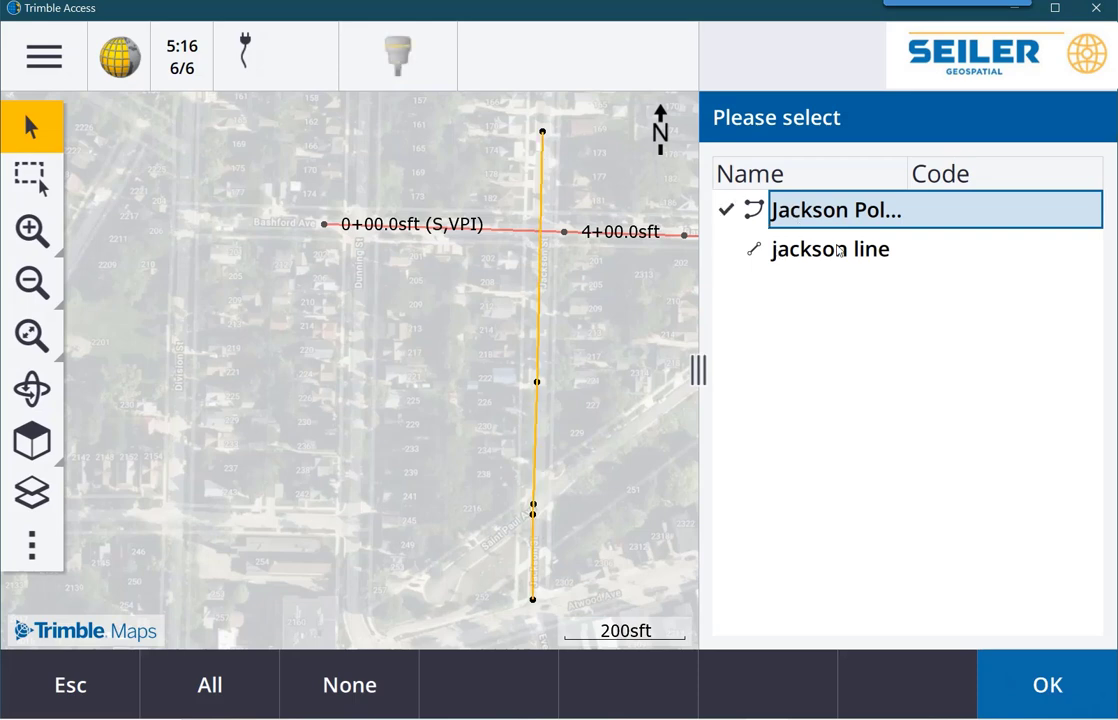
{"action": "left_click", "coordinate": [560, 161]}
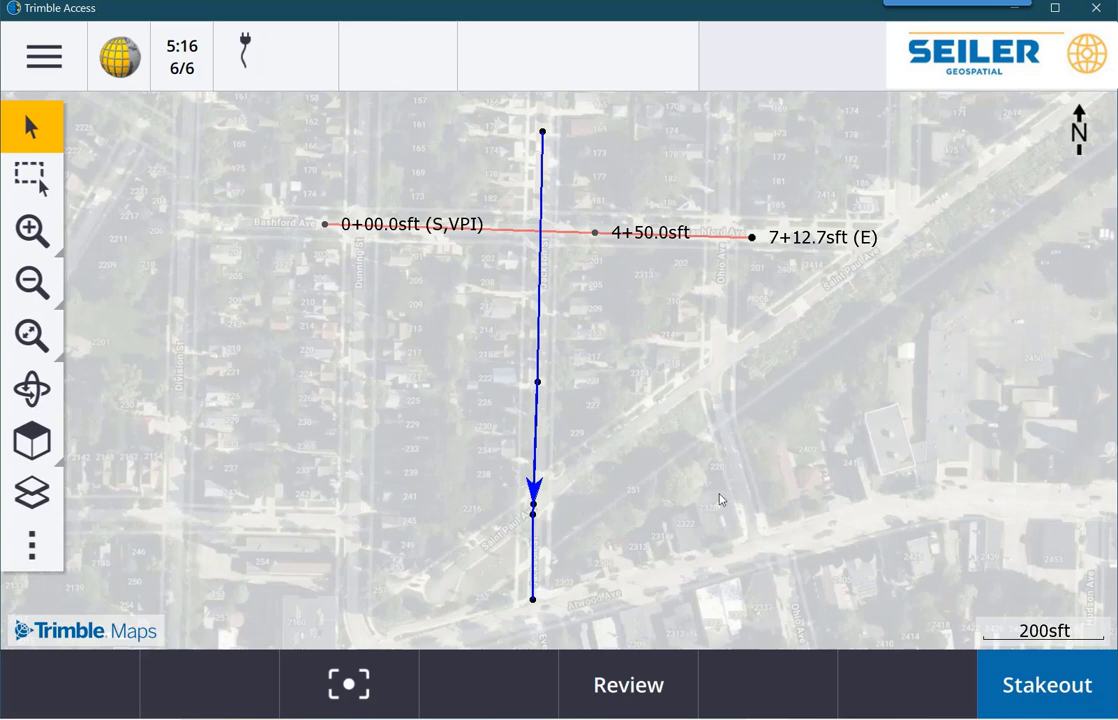
{"action": "right_click", "coordinate": [662, 432]}
{"action": "left_click", "coordinate": [583, 477]}
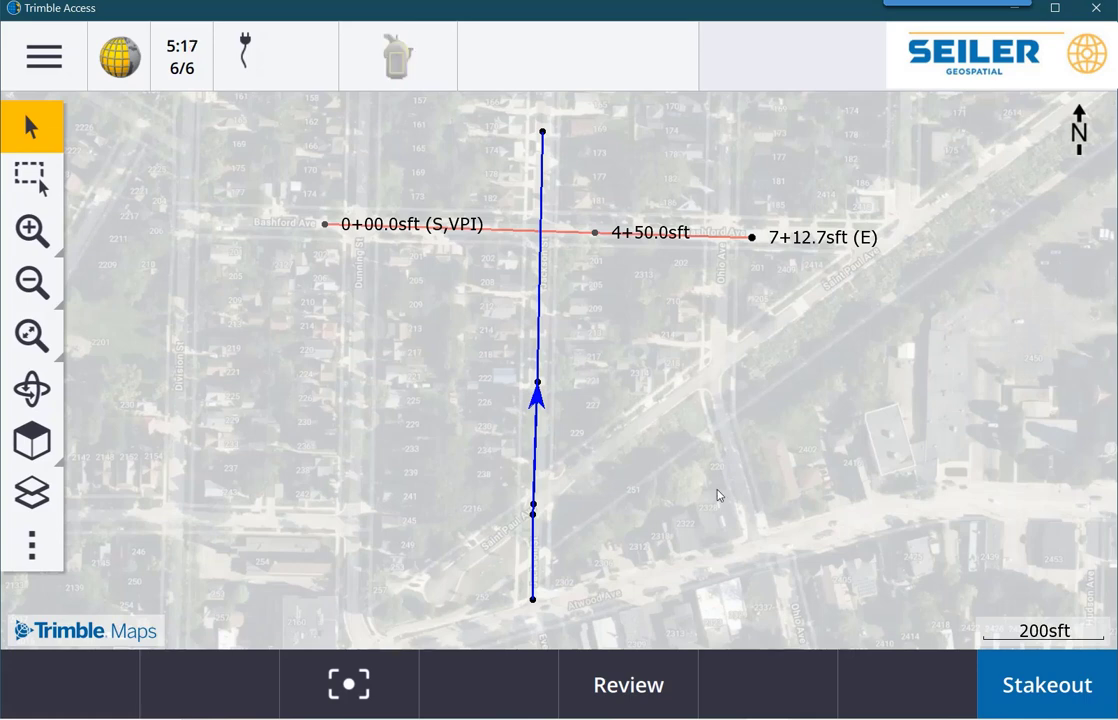
Set the Jackson Polyline's station interval to 50 ft in Review and accept it.
{"action": "left_click", "coordinate": [637, 691]}
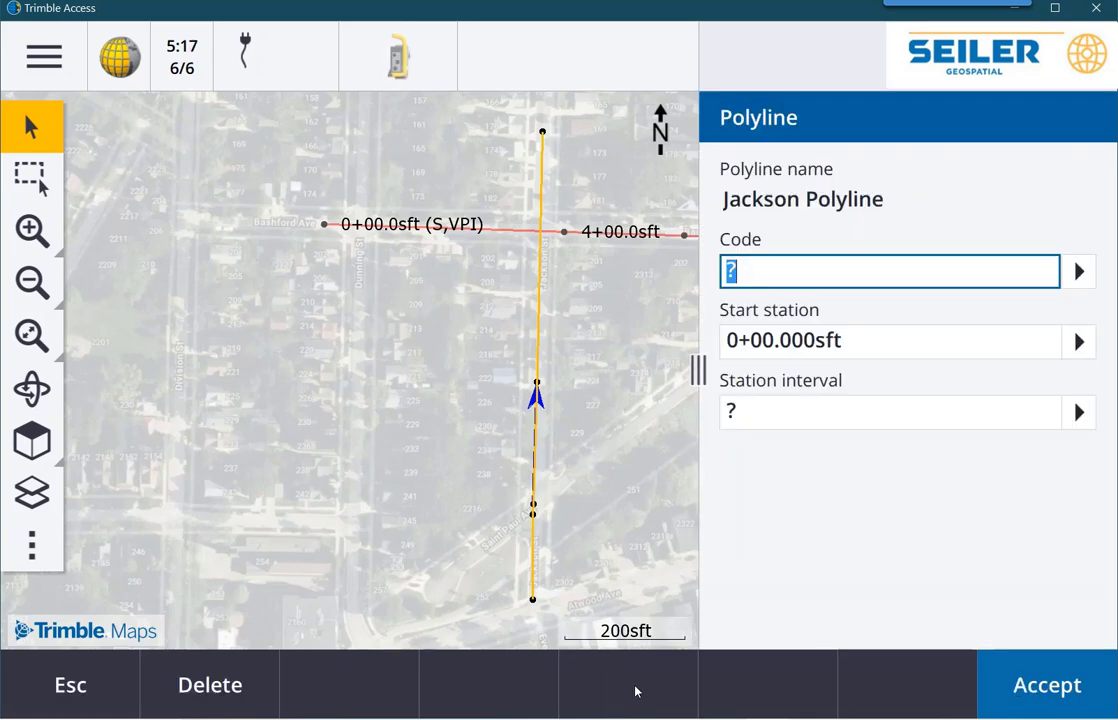
{"action": "left_click", "coordinate": [752, 425]}
{"action": "type", "text": "50"}
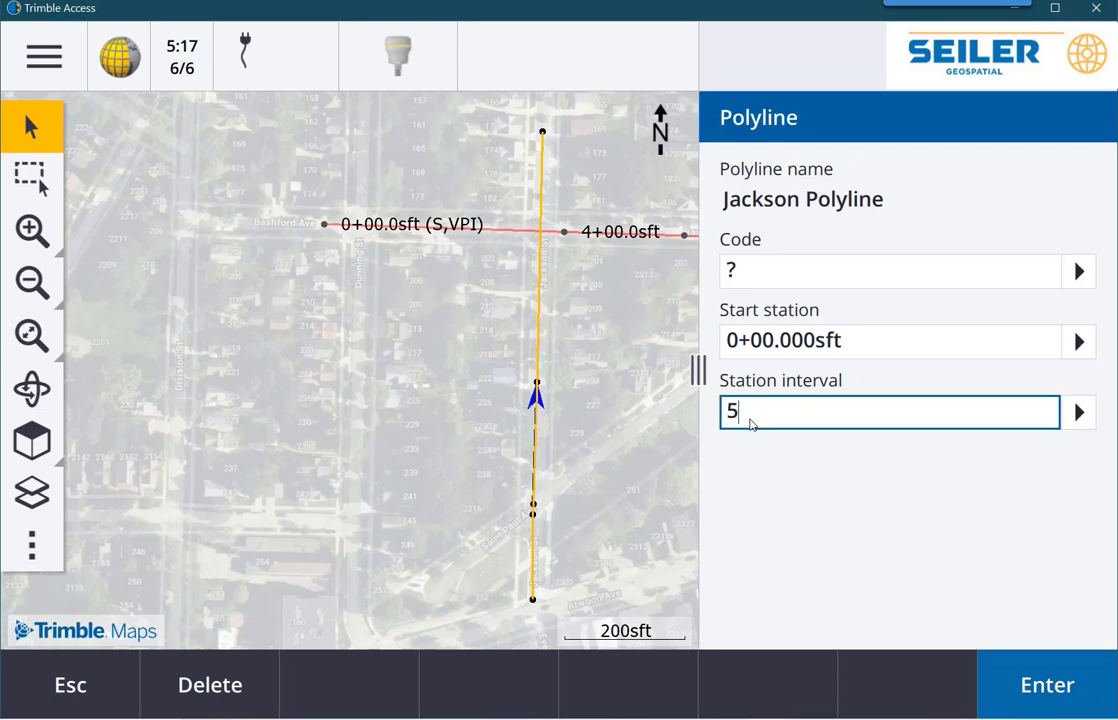
{"action": "left_click", "coordinate": [1040, 690]}
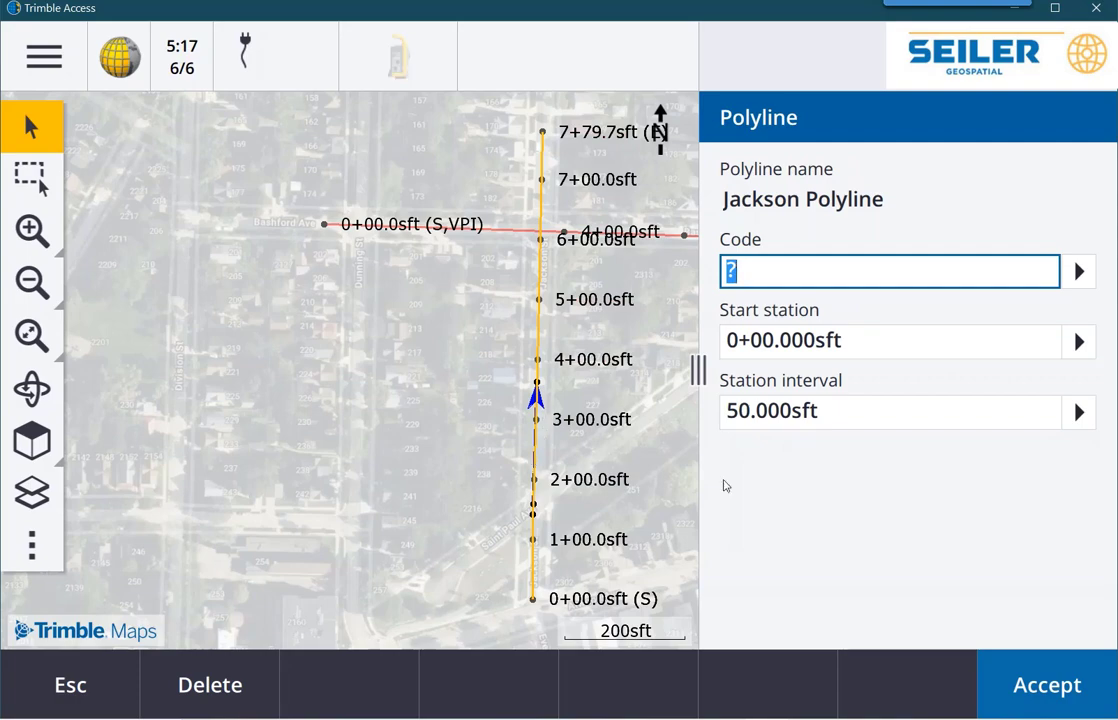
{"action": "left_click", "coordinate": [1038, 690]}
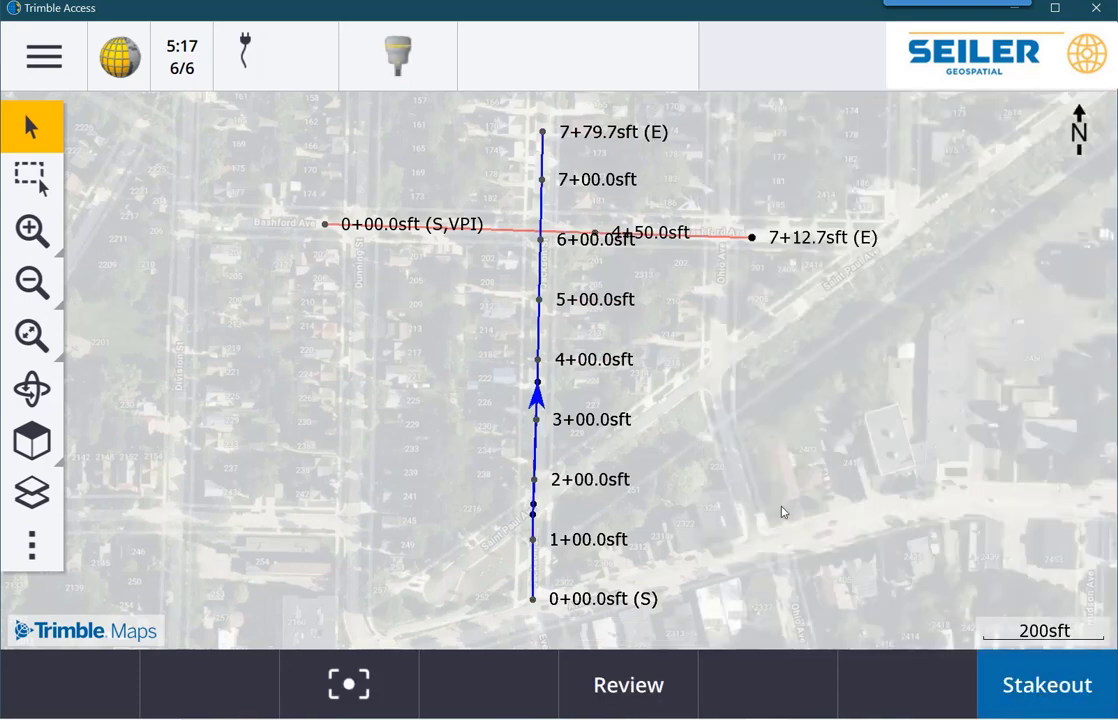
Reverse the Jackson Polyline so 0+00.0 sits at its north end.
{"action": "right_click", "coordinate": [781, 512]}
{"action": "left_click", "coordinate": [709, 549]}
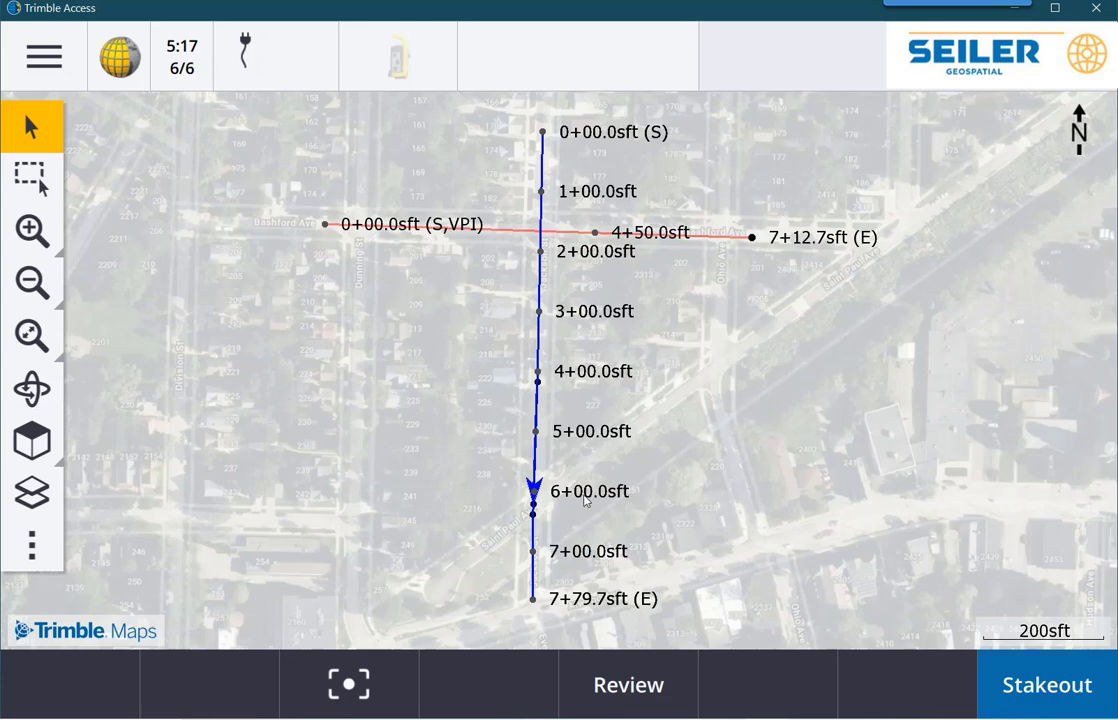
{"action": "right_click", "coordinate": [729, 445]}
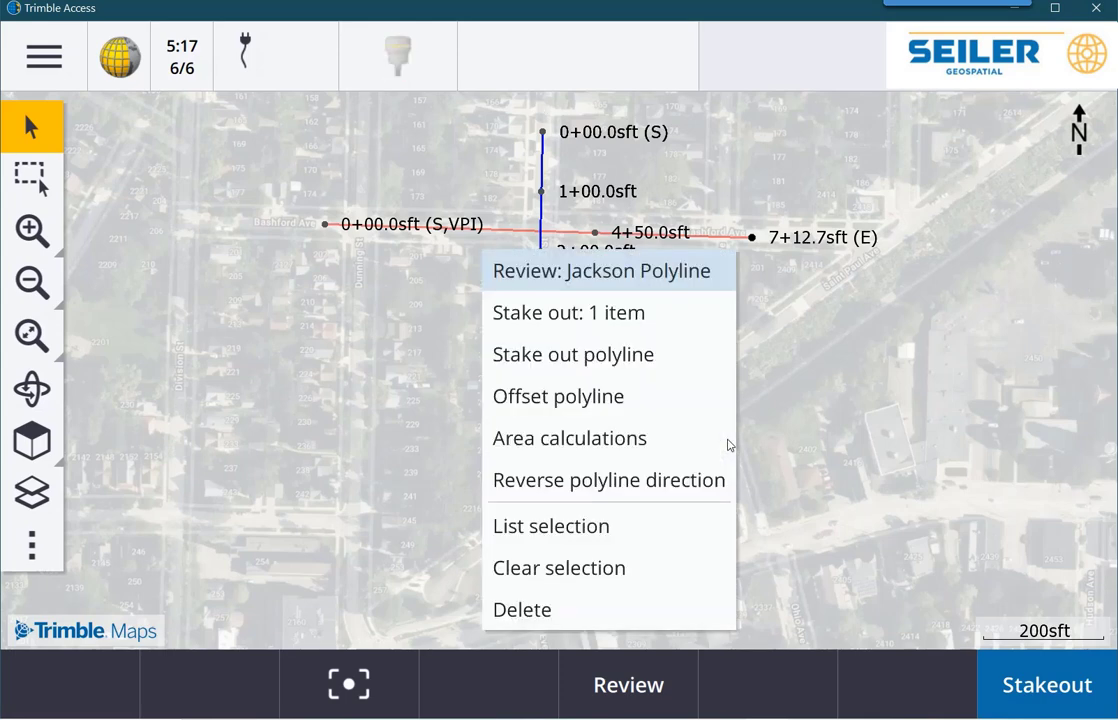
Create an offset of the Jackson Polyline with horizontal offset -15 (15 ft left) and store it.
{"action": "left_click", "coordinate": [603, 403]}
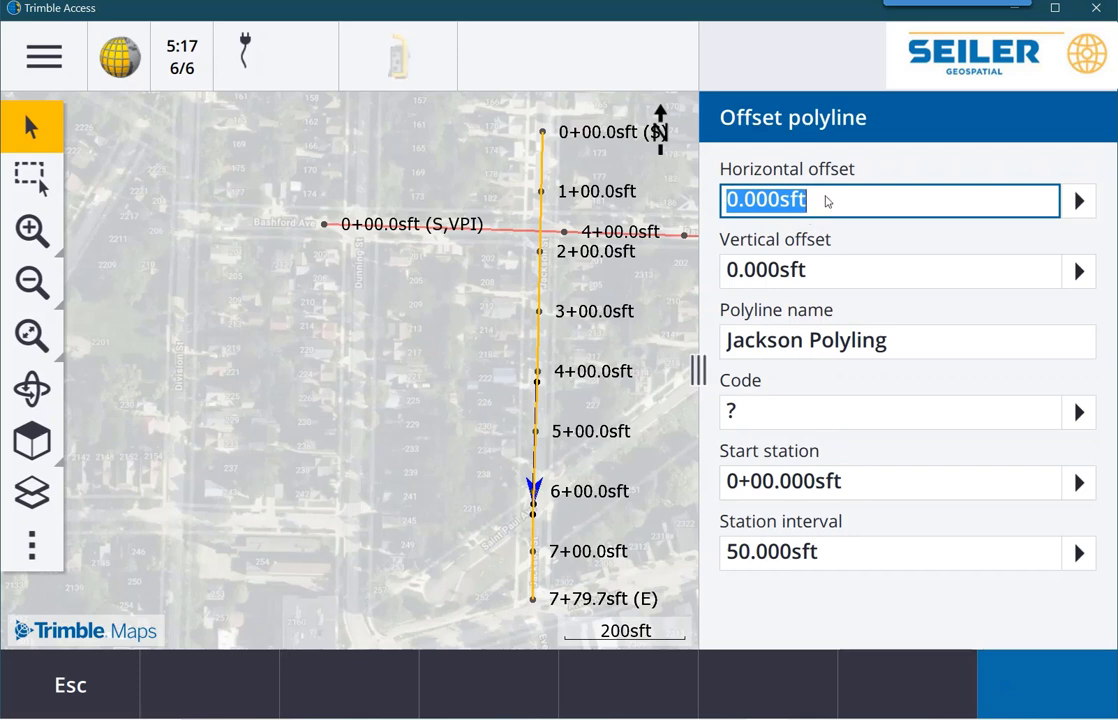
{"action": "type", "text": "-"}
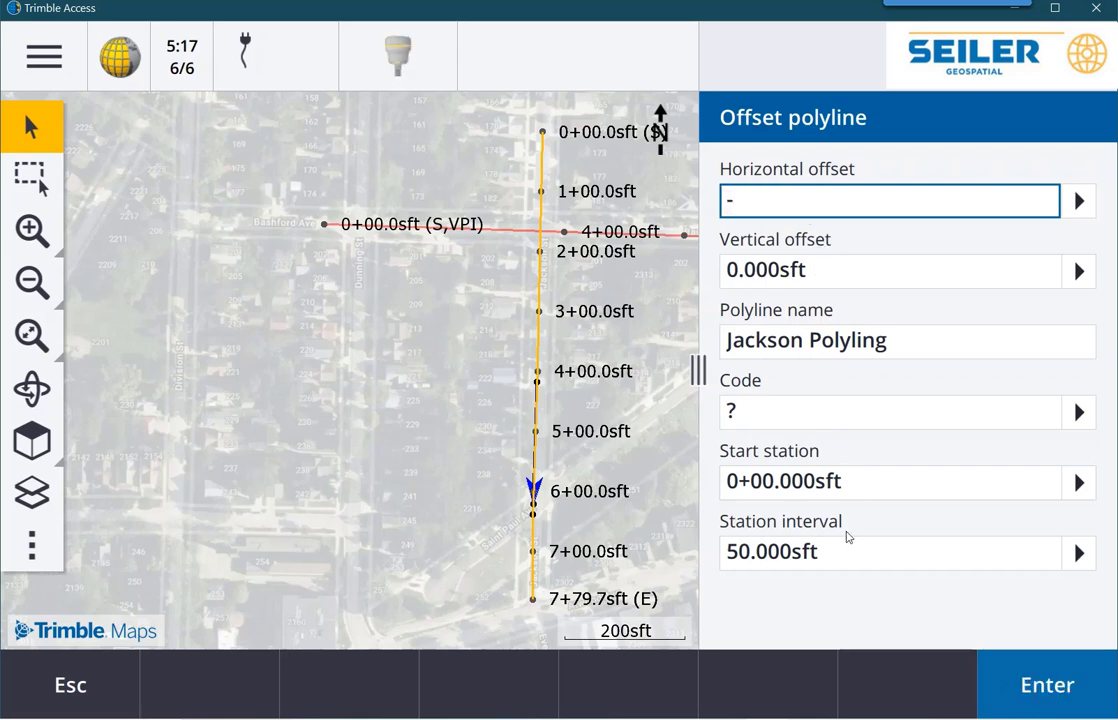
{"action": "type", "text": "15"}
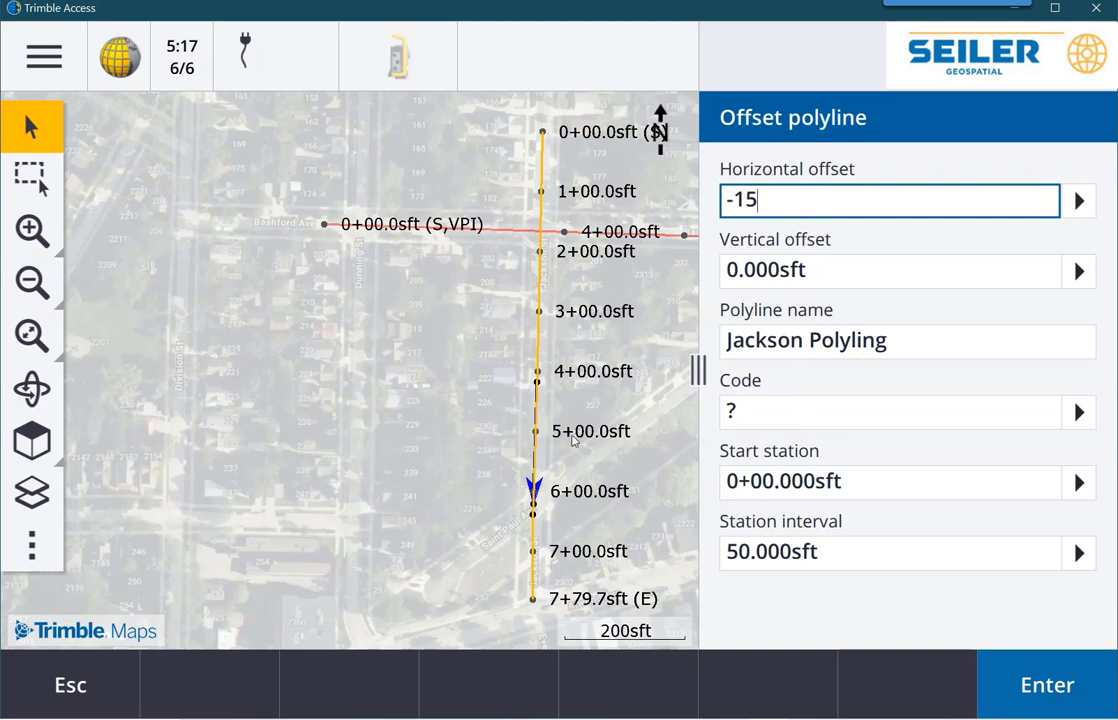
{"action": "left_click", "coordinate": [1052, 686]}
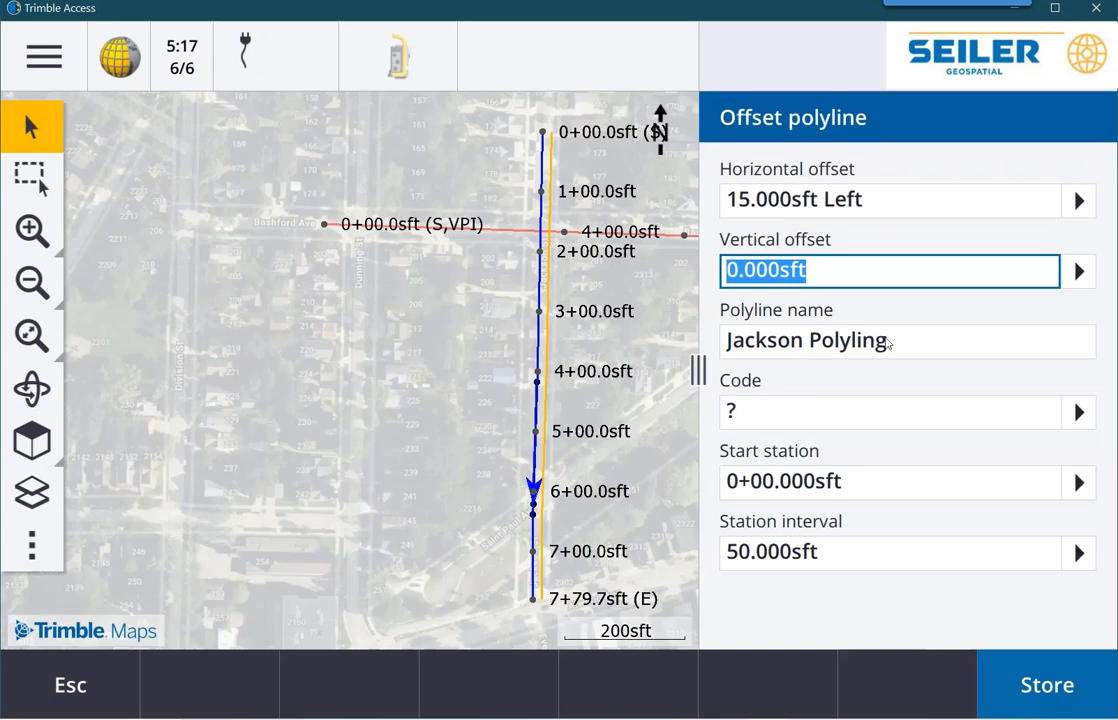
{"action": "left_click", "coordinate": [1025, 692]}
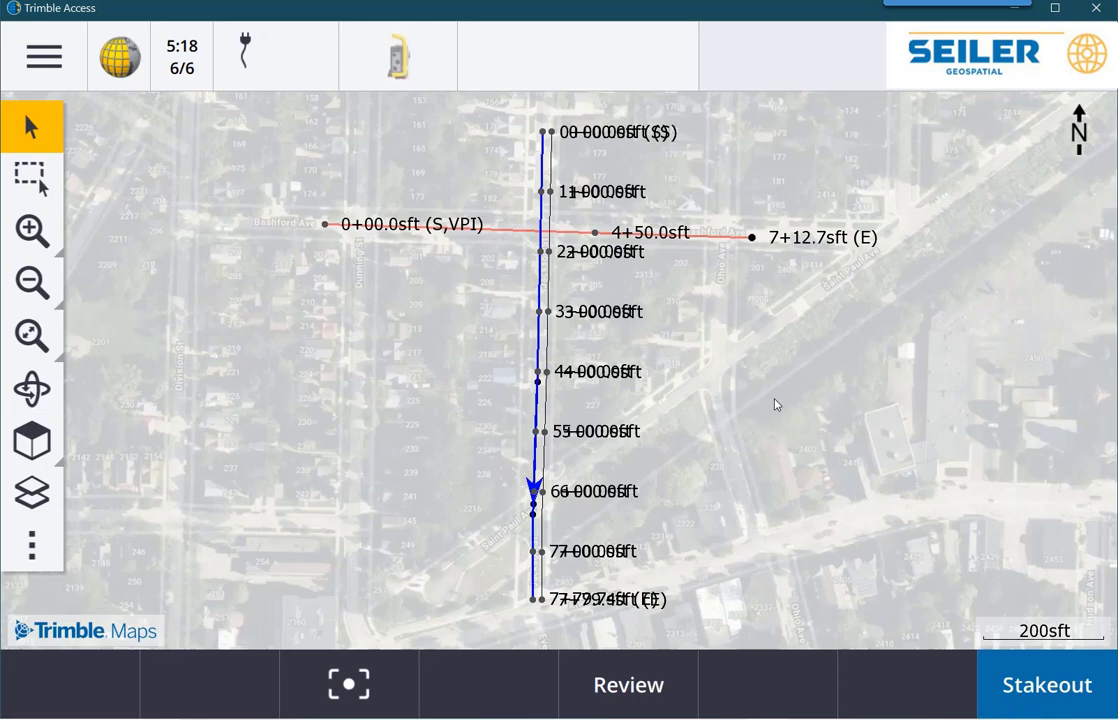
Select the offset polyline, delete its 50 ft station interval, and accept the change.
{"action": "left_click", "coordinate": [809, 438]}
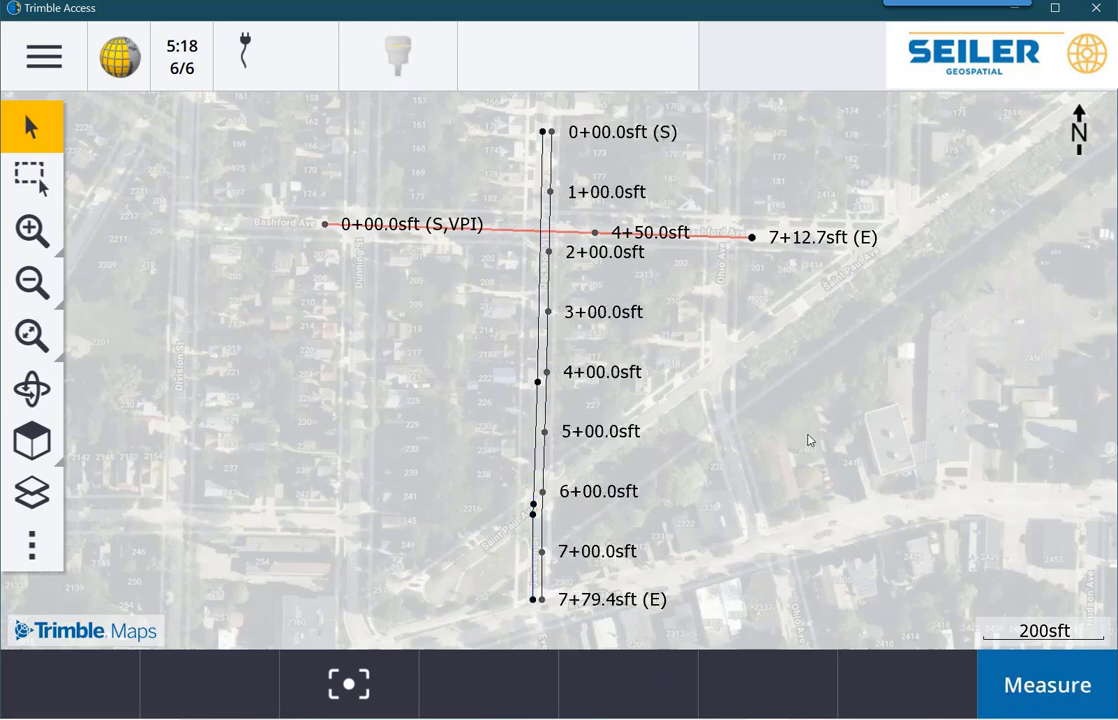
{"action": "left_click", "coordinate": [546, 398]}
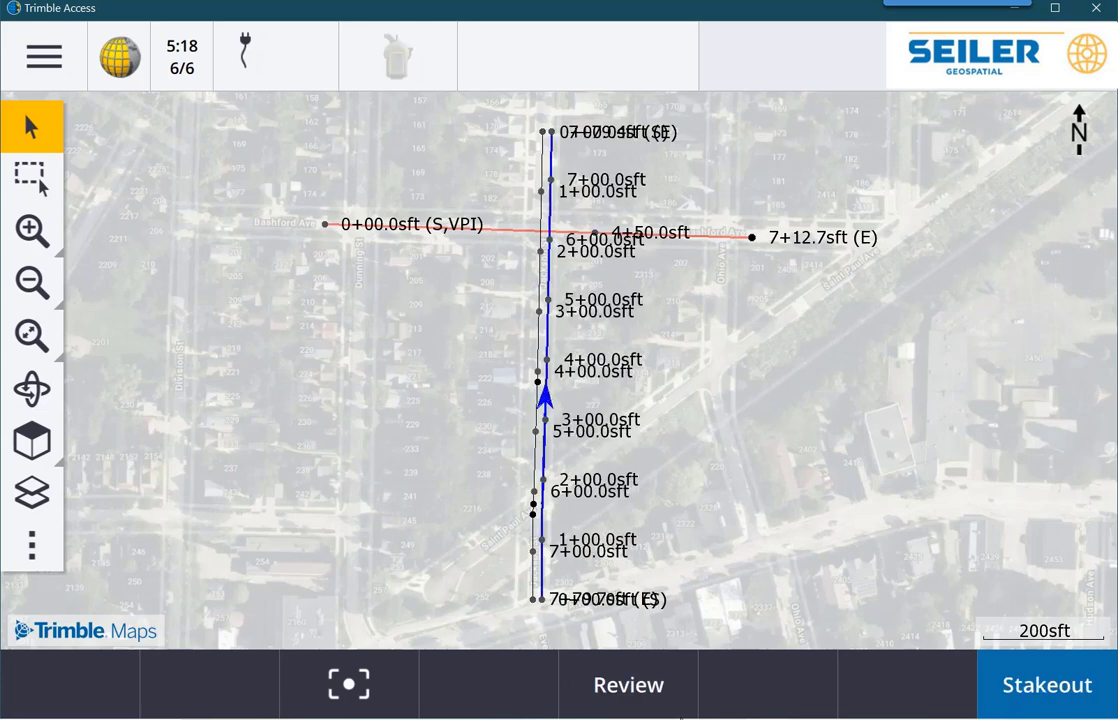
{"action": "left_click", "coordinate": [641, 686]}
{"action": "left_click", "coordinate": [813, 424]}
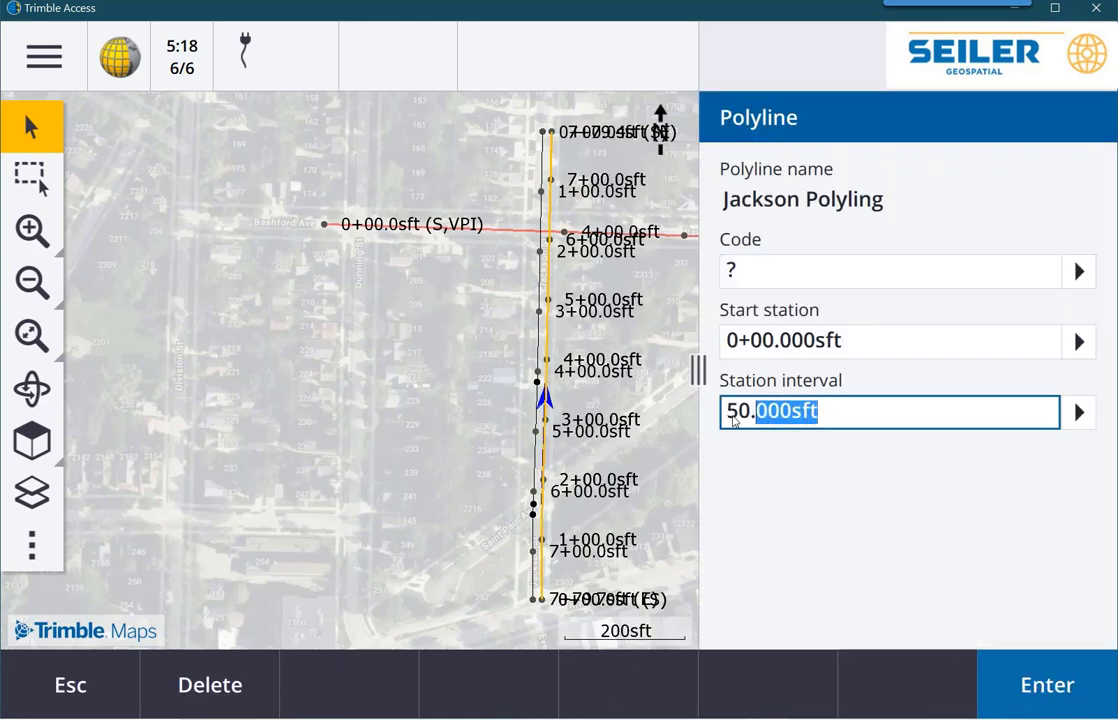
{"action": "key", "text": "BackSpace"}
{"action": "left_click", "coordinate": [1048, 705]}
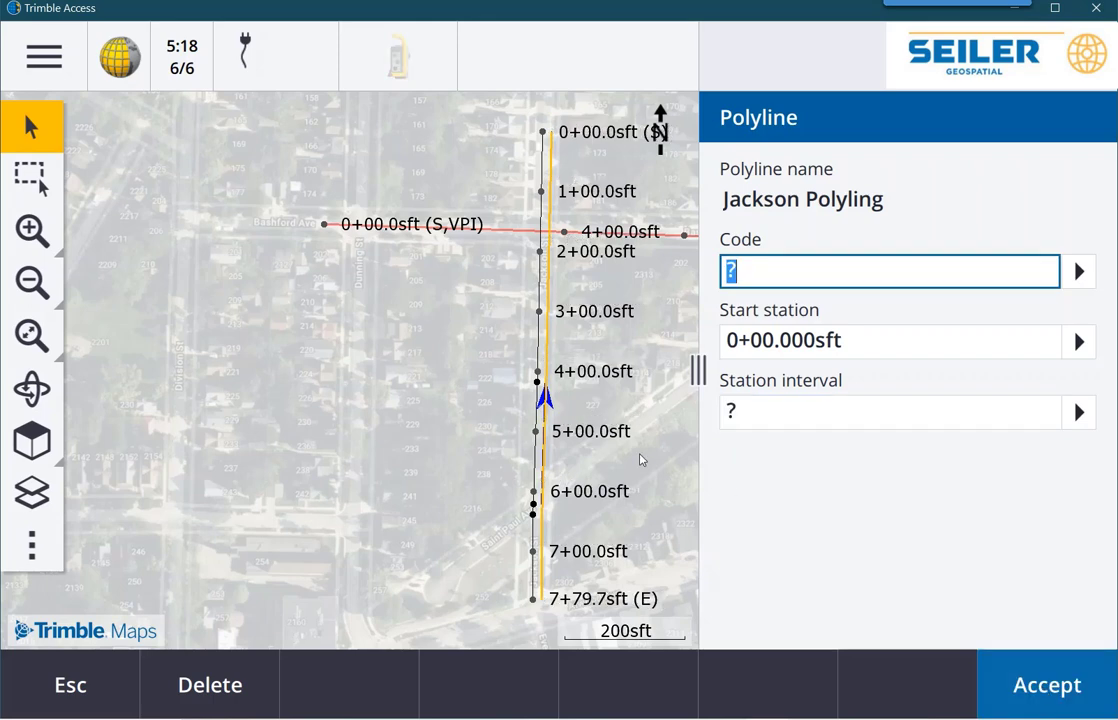
{"action": "left_click", "coordinate": [1032, 680]}
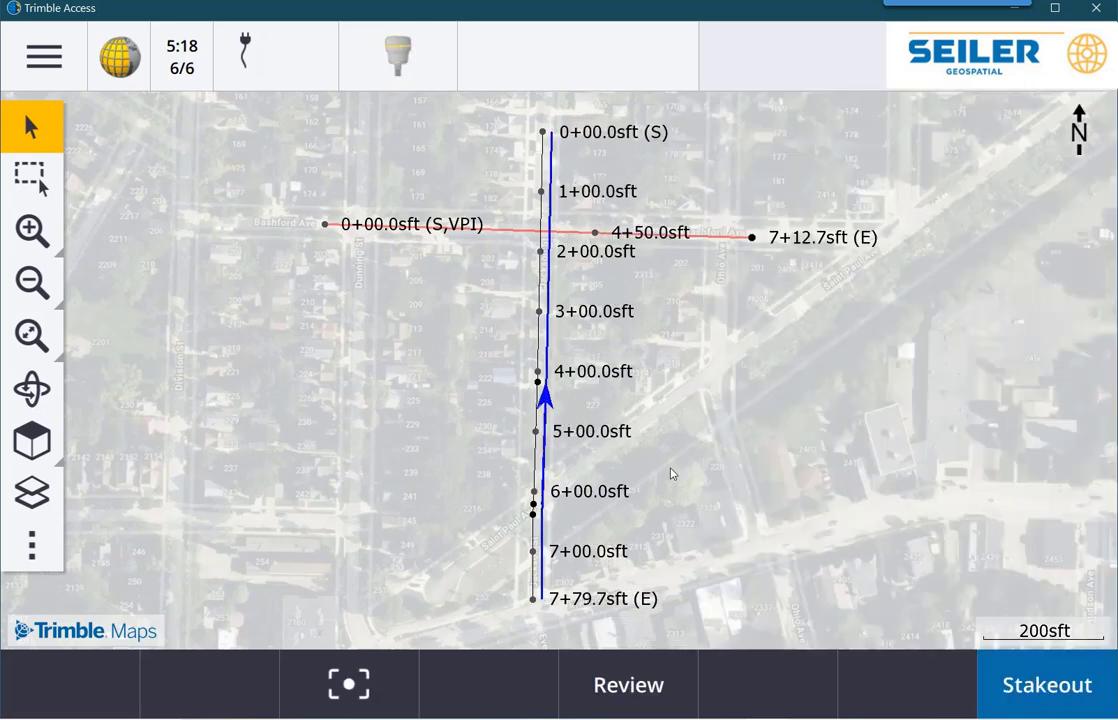
{"action": "left_click", "coordinate": [640, 380]}
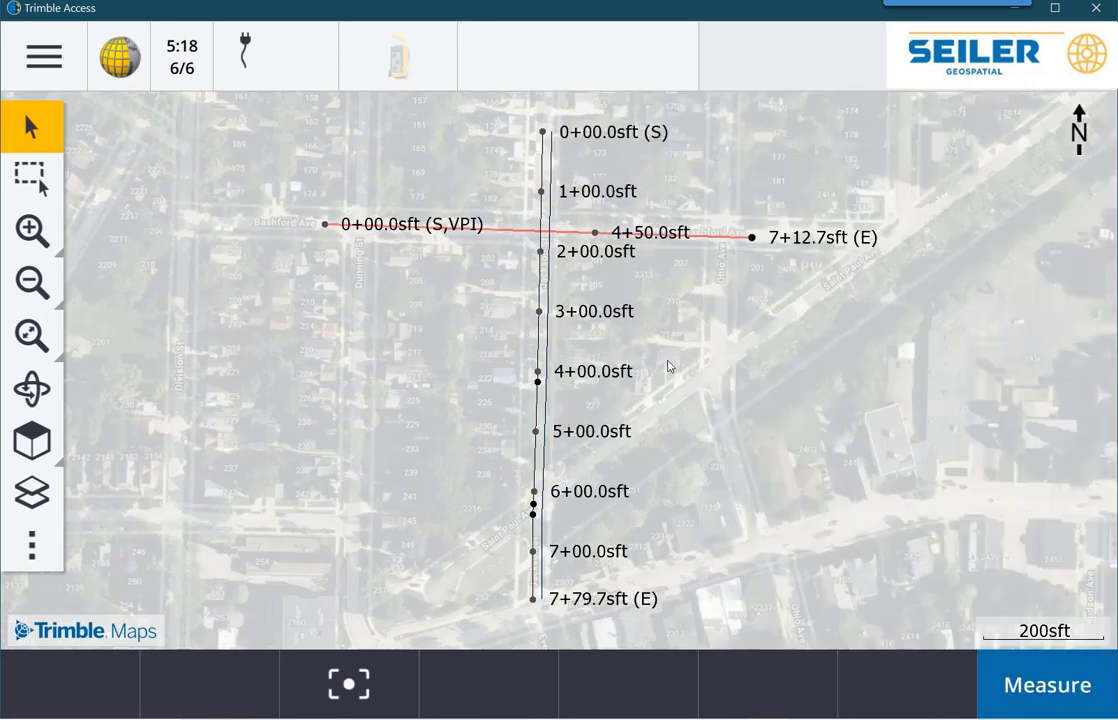
{"action": "left_click", "coordinate": [542, 288]}
Select jackson line and start Subdivide a line on it.
{"action": "left_click", "coordinate": [775, 252]}
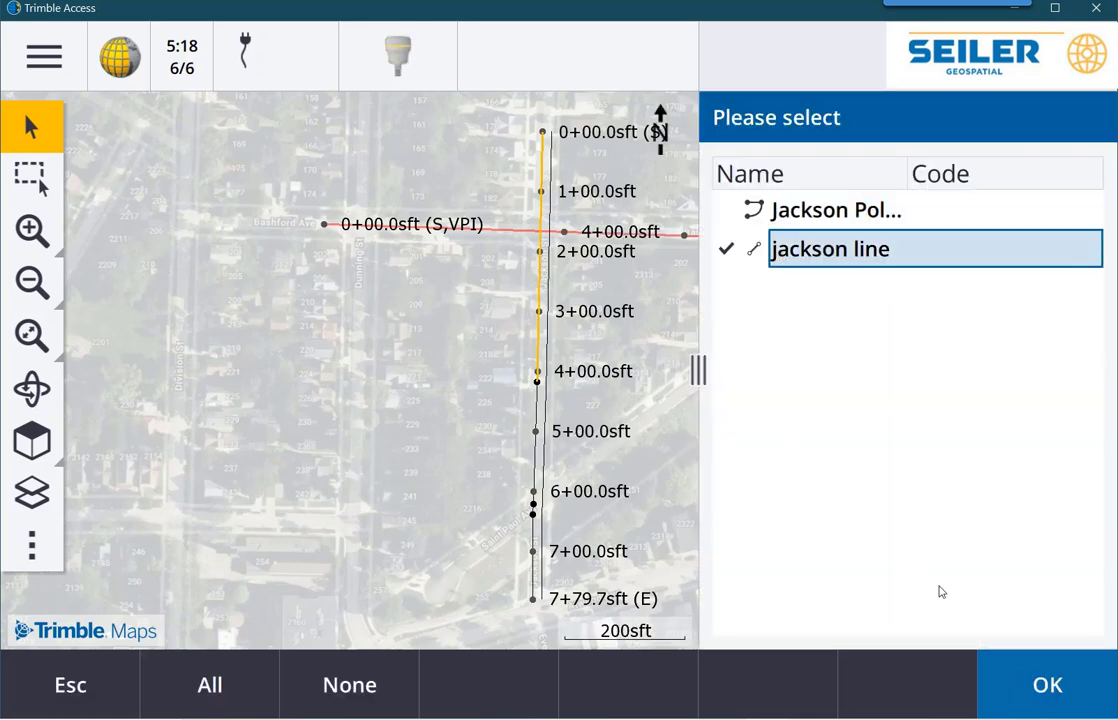
{"action": "left_click", "coordinate": [1089, 698]}
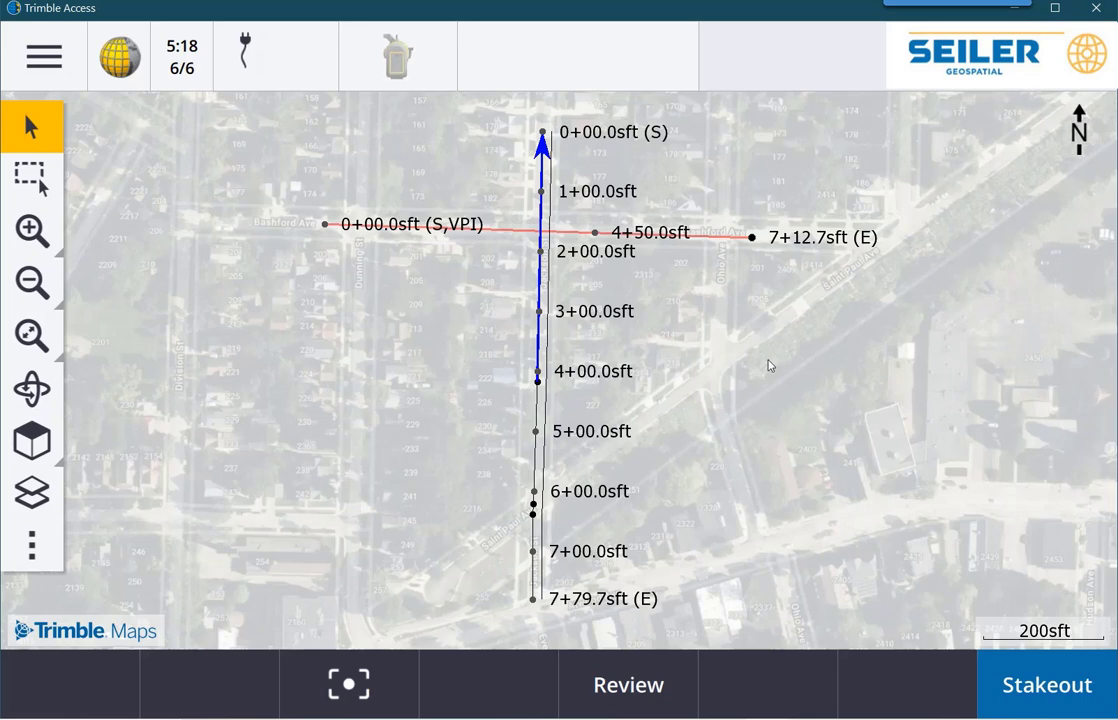
{"action": "right_click", "coordinate": [770, 367]}
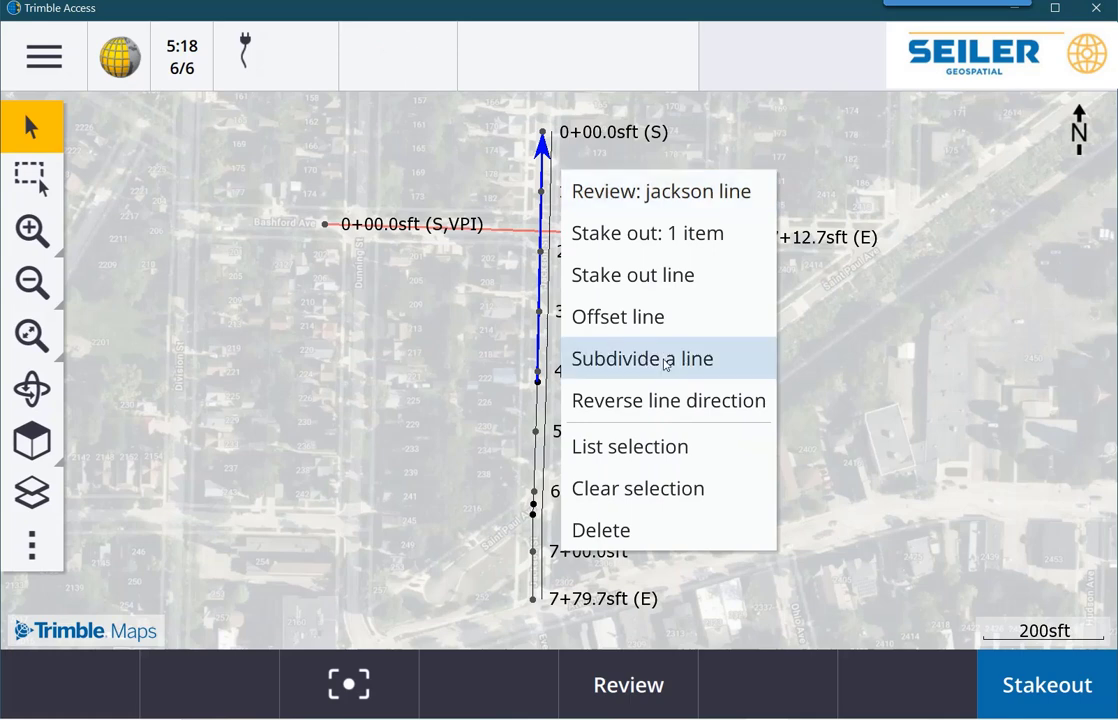
{"action": "left_click", "coordinate": [612, 360]}
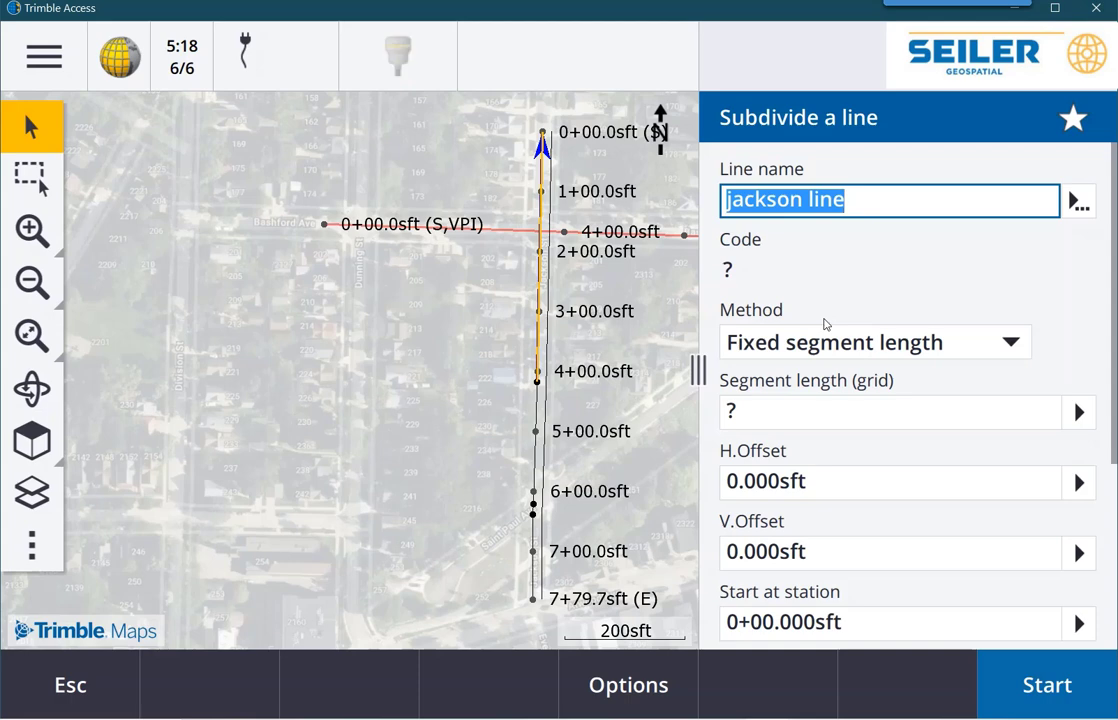
Set segment length 12, start point name 100 and point code post, then run the subdivision.
{"action": "left_click", "coordinate": [754, 418]}
{"action": "type", "text": "12"}
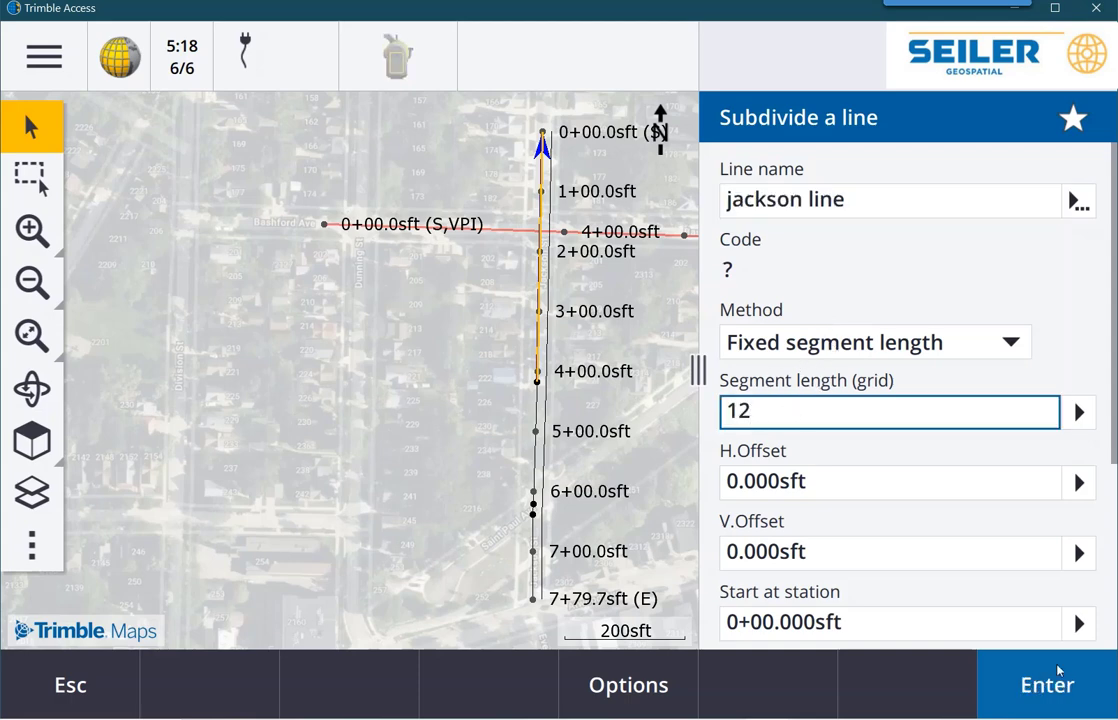
{"action": "scroll", "coordinate": [1114, 462], "scroll_direction": "down", "scroll_amount": 3}
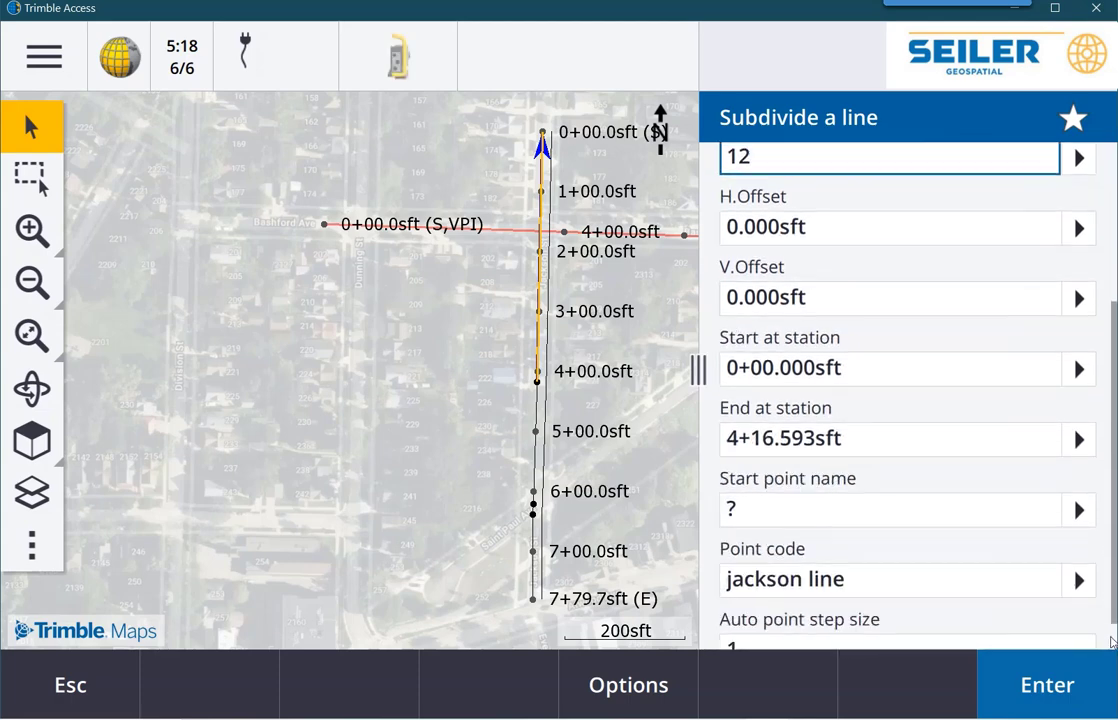
{"action": "left_click", "coordinate": [765, 470]}
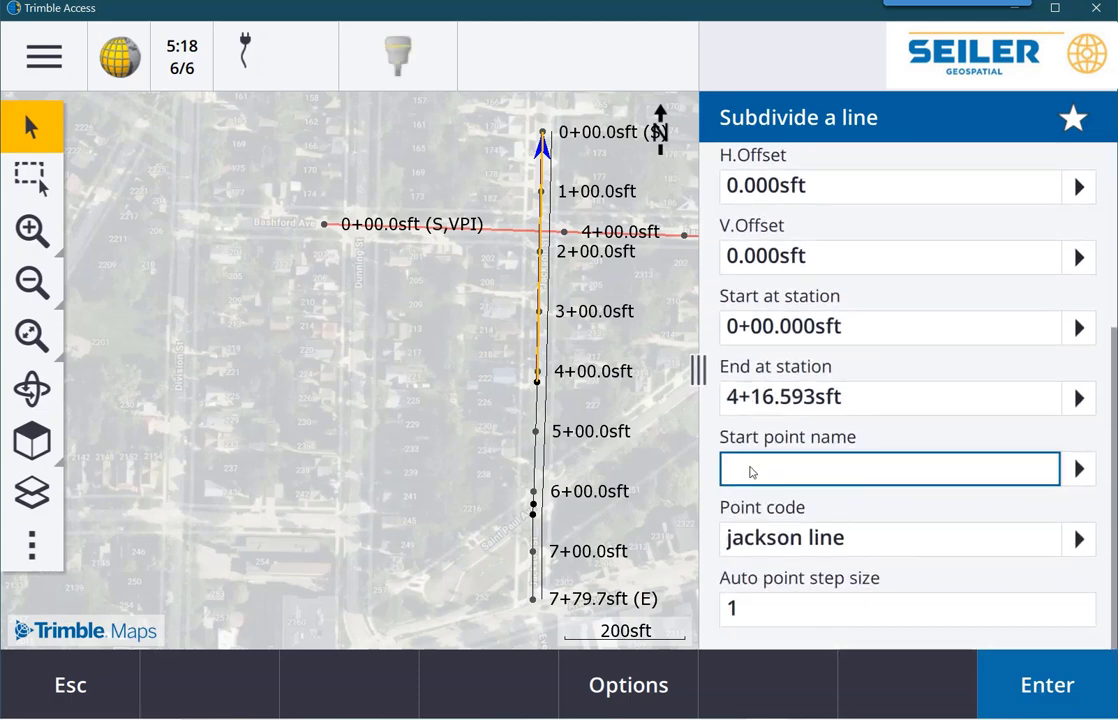
{"action": "type", "text": "100"}
{"action": "left_click", "coordinate": [870, 545]}
{"action": "key", "text": "ctrl+a"}
{"action": "type", "text": "post"}
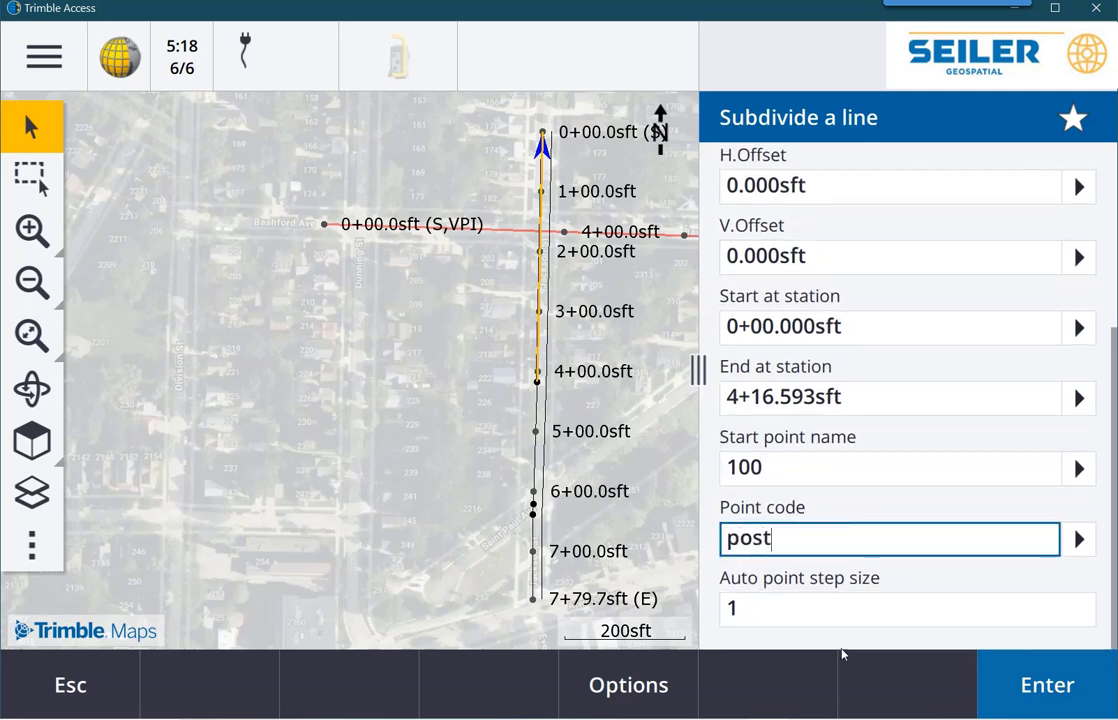
{"action": "left_click", "coordinate": [1069, 693]}
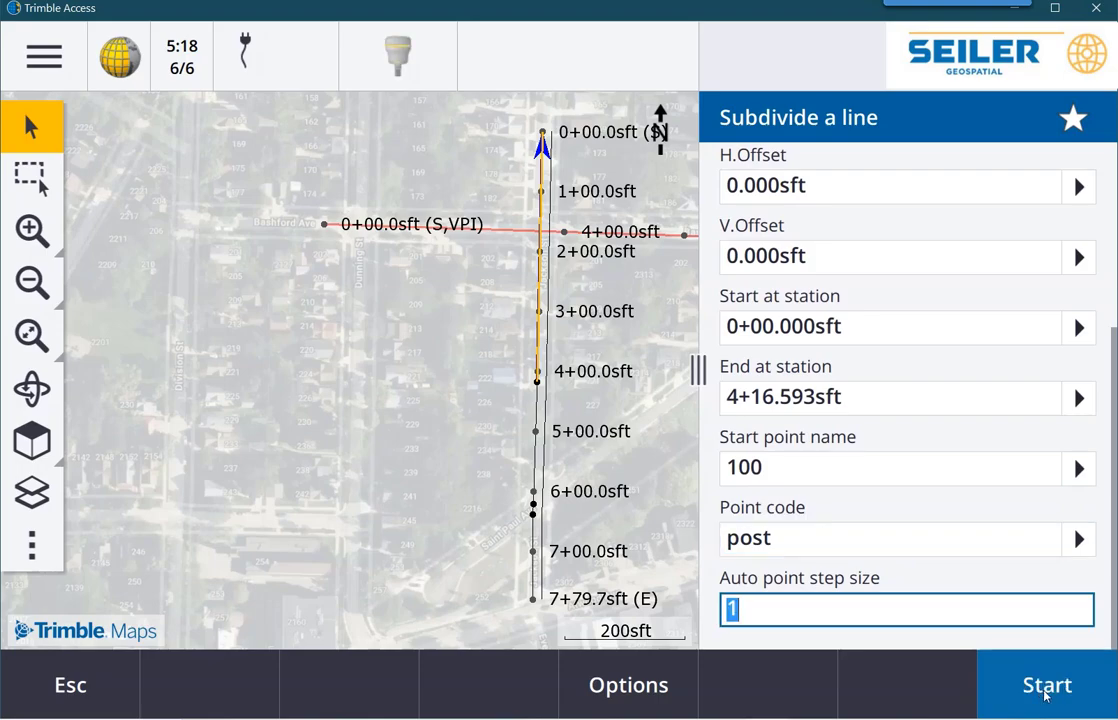
{"action": "left_click", "coordinate": [1046, 690]}
Dismiss the completion message, zoom to the new 12 ft points along Jackson St, and close the form.
{"action": "left_click", "coordinate": [405, 450]}
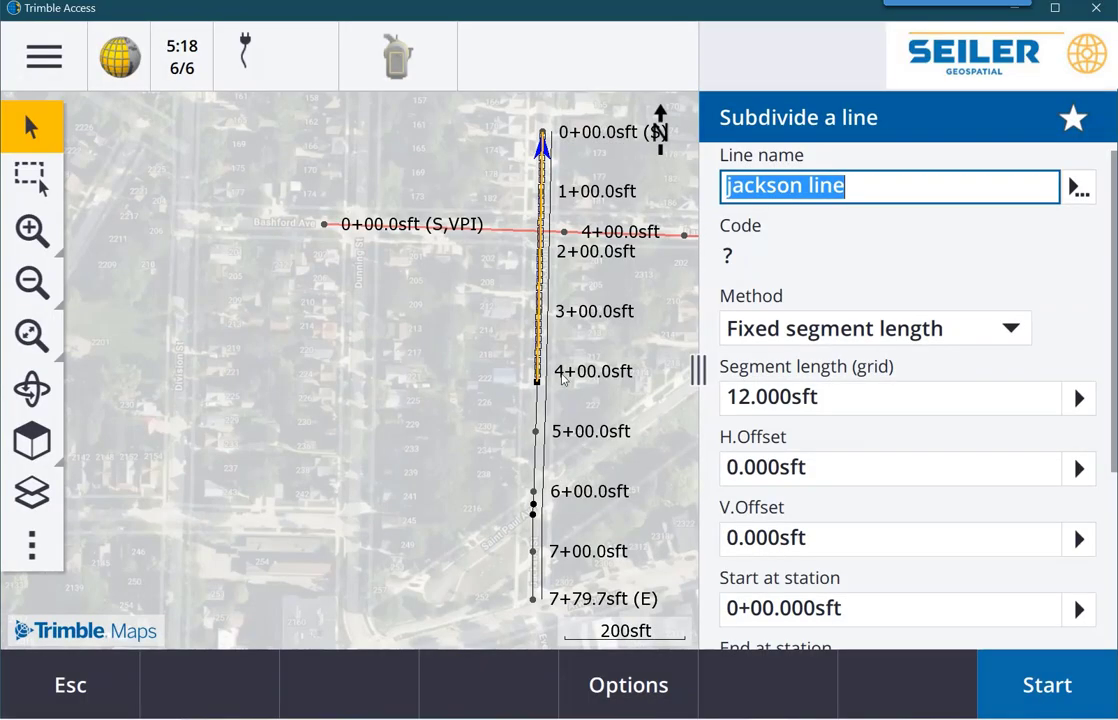
{"action": "left_click", "coordinate": [33, 218]}
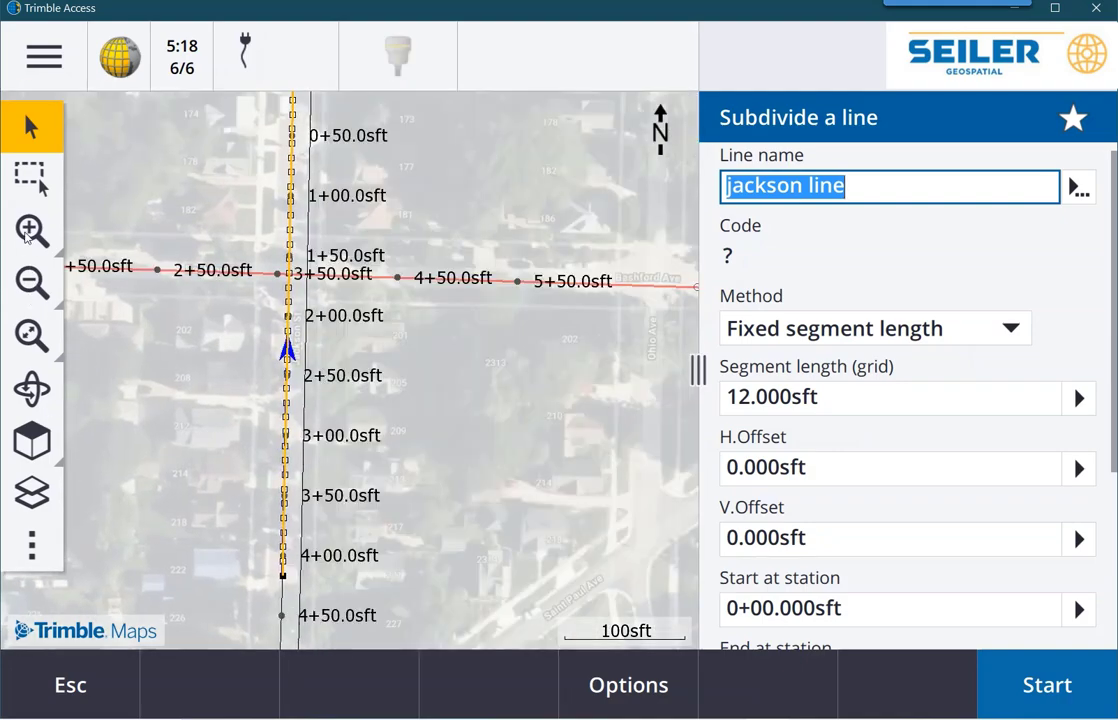
{"action": "left_click", "coordinate": [29, 232]}
{"action": "left_click", "coordinate": [29, 232]}
{"action": "left_click_drag", "start_coordinate": [388, 330], "coordinate": [599, 409]}
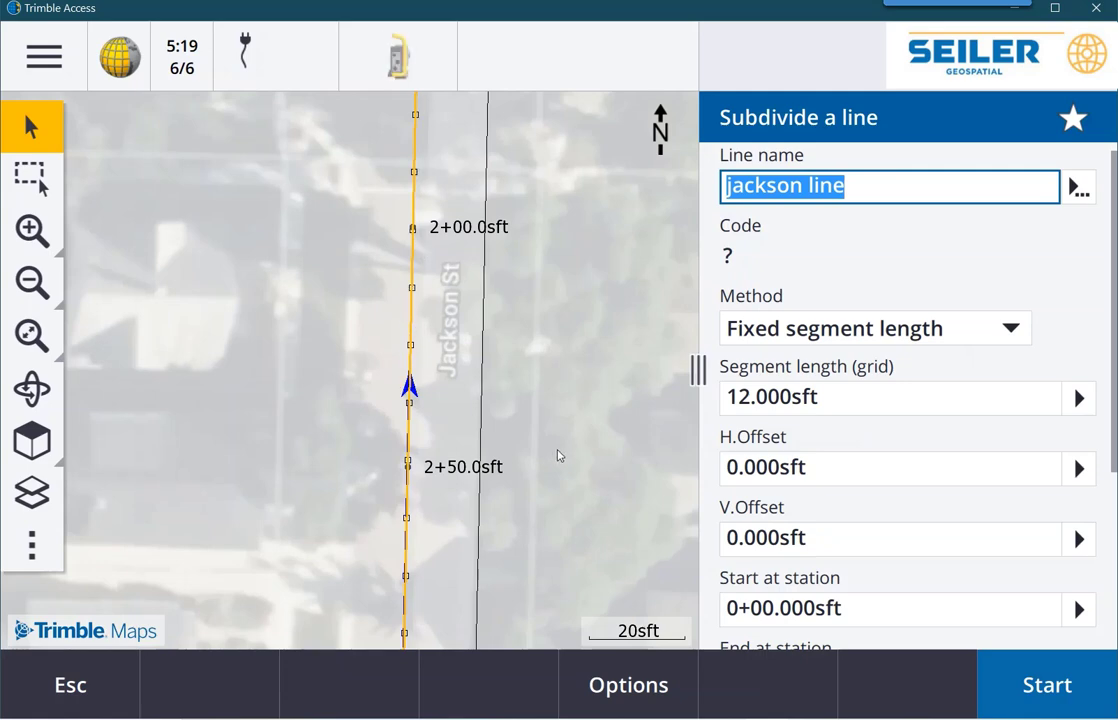
{"action": "left_click", "coordinate": [104, 708]}
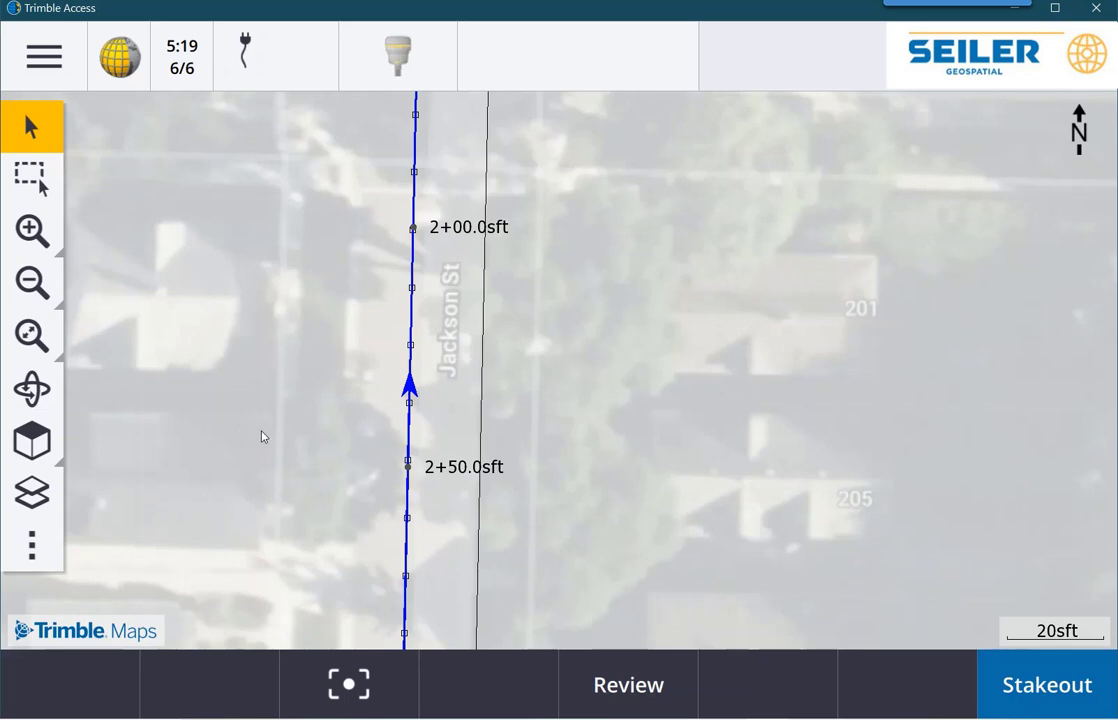